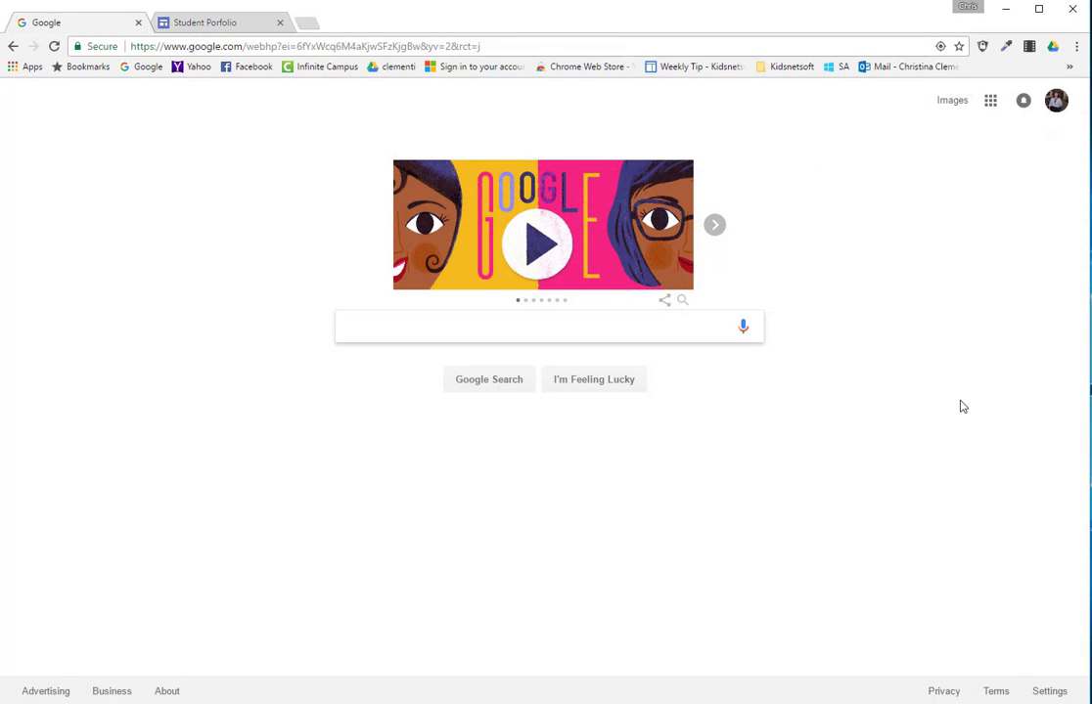
# Go to Google Sites and open the personal portfolio site for editing.
pyautogui.click(989, 104)
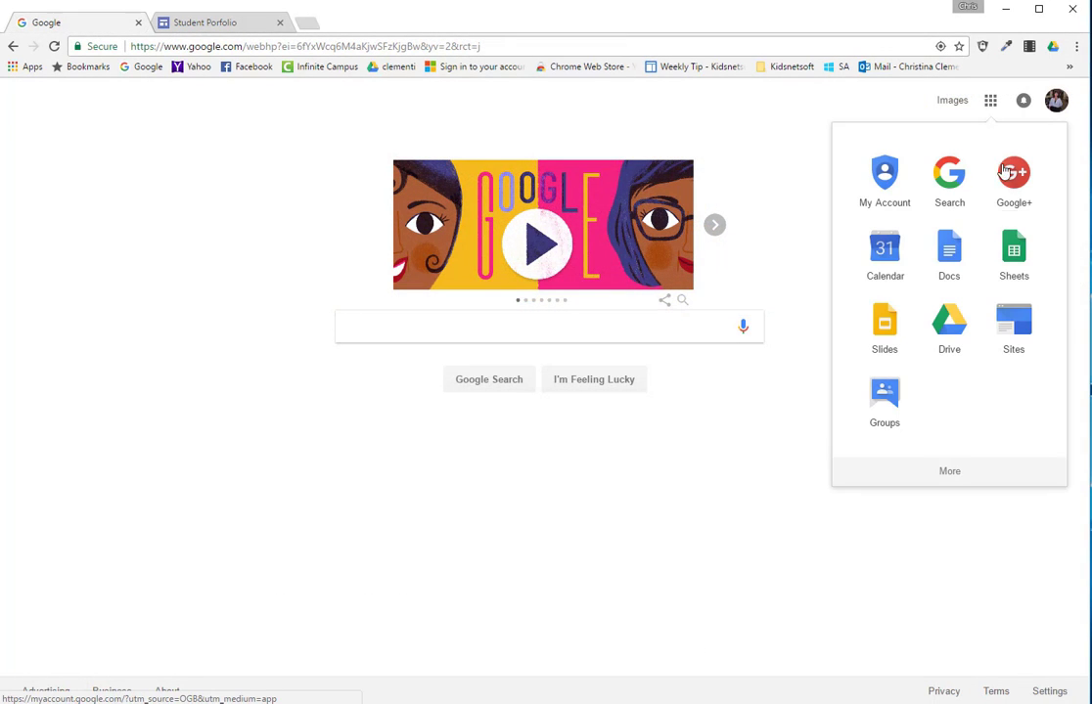
pyautogui.click(1014, 328)
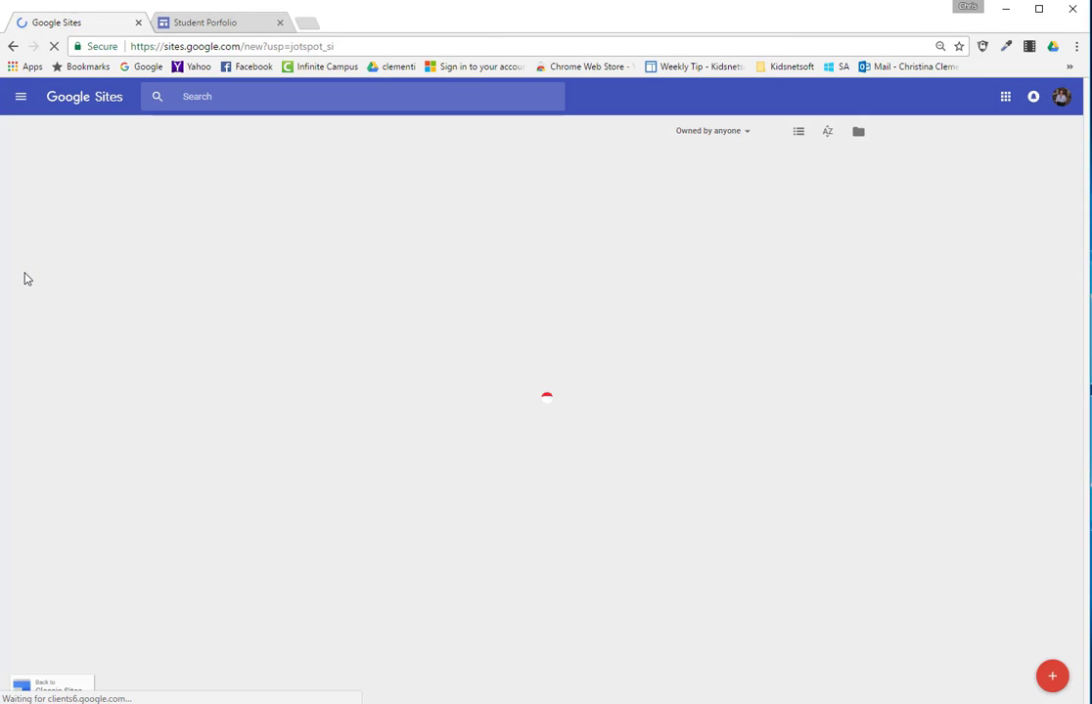
pyautogui.click(406, 192)
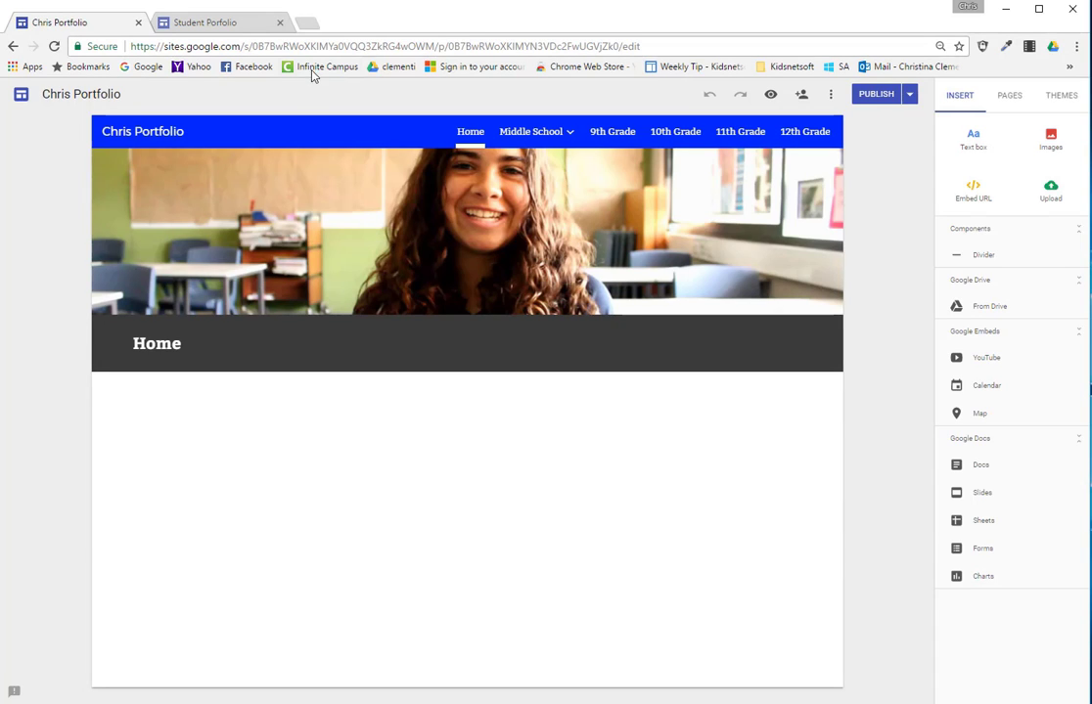
# Copy the whole introduction paragraph beside the photo on the Student Porfolio site's Home page.
pyautogui.click(219, 25)
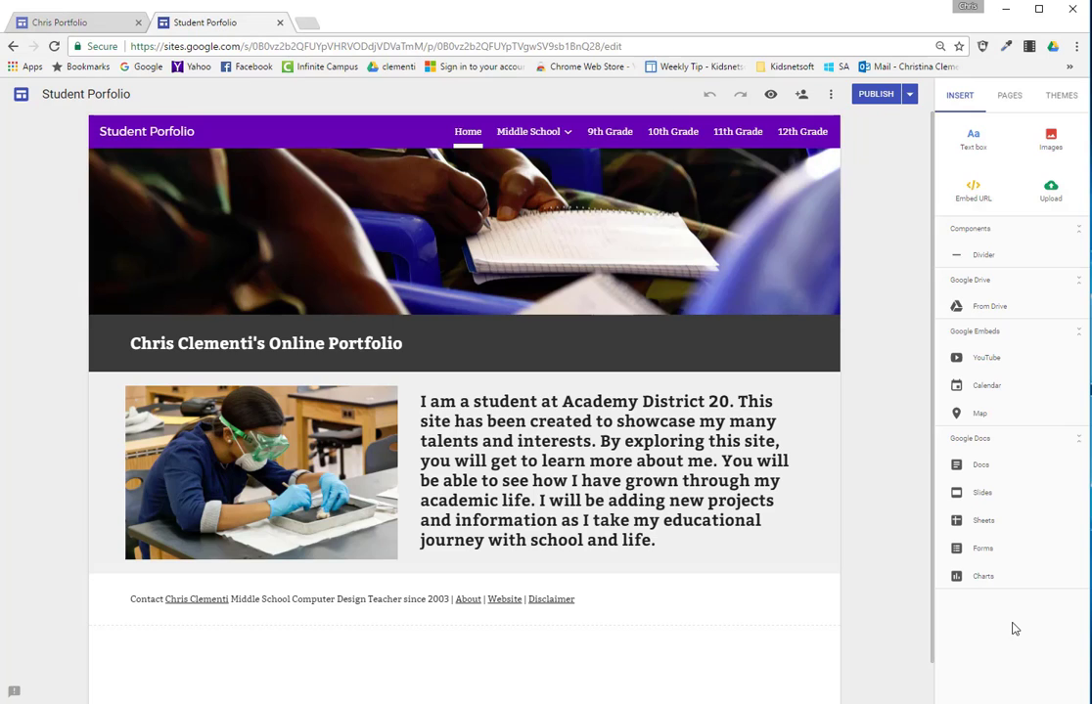
pyautogui.moveTo(665, 537); pyautogui.dragTo(420, 399)
pyautogui.hotkey('ctrl', 'c')
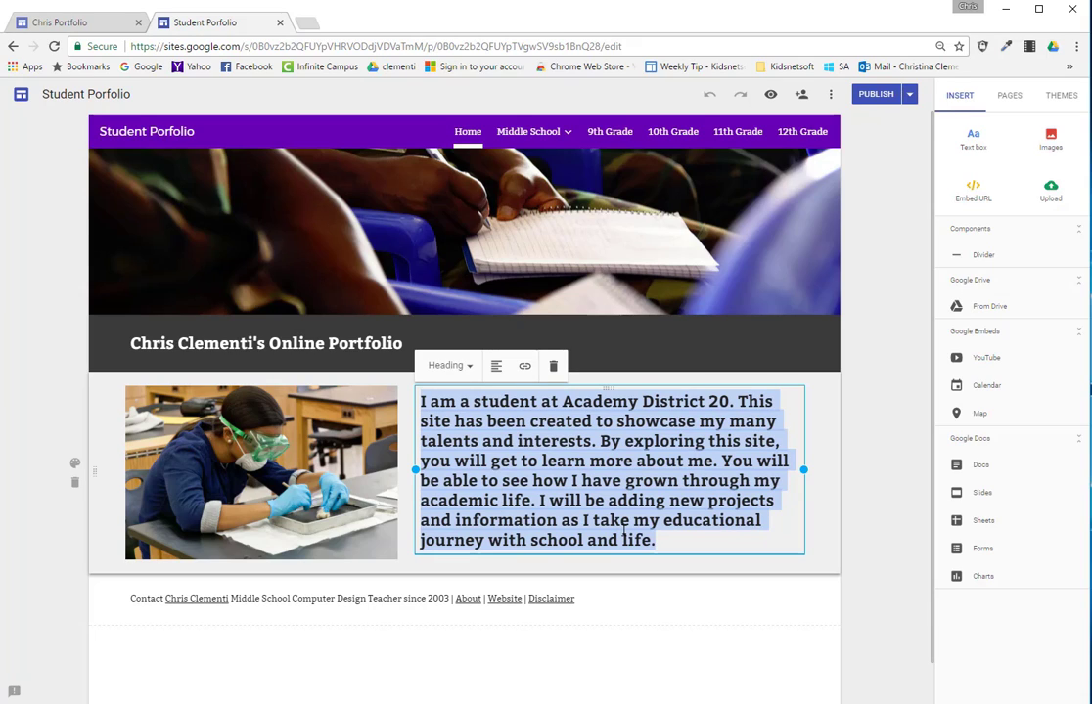
# Paste the introduction into a new text box on the personal portfolio's Home page and narrow it to fill the right-hand side.
pyautogui.click(105, 24)
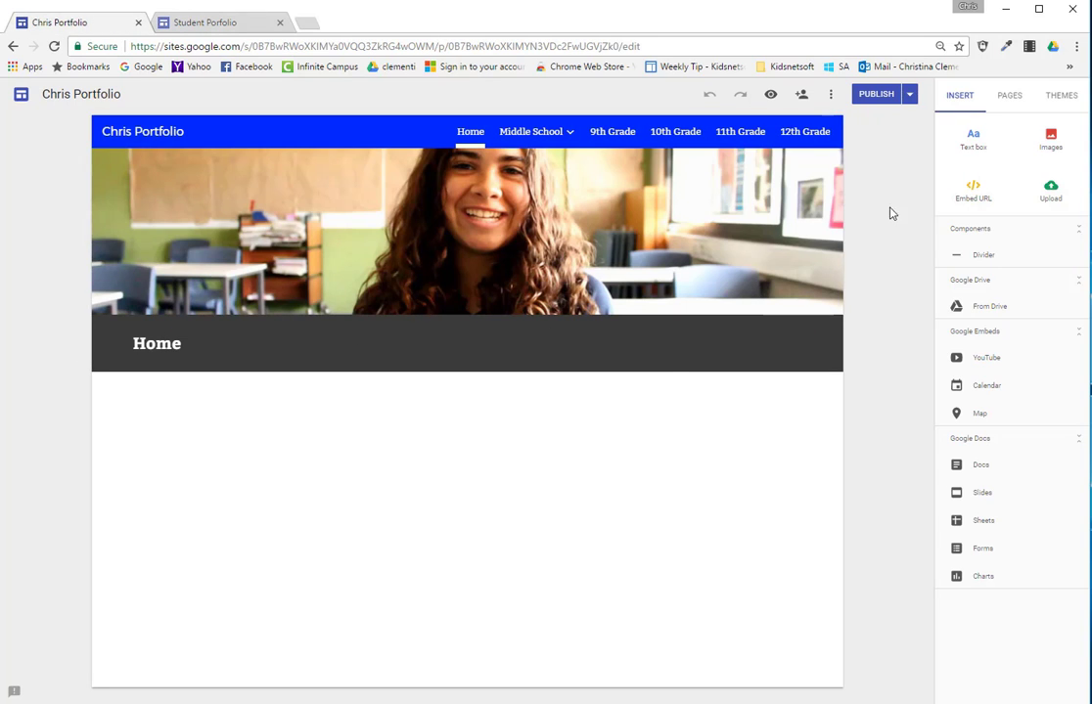
pyautogui.click(973, 143)
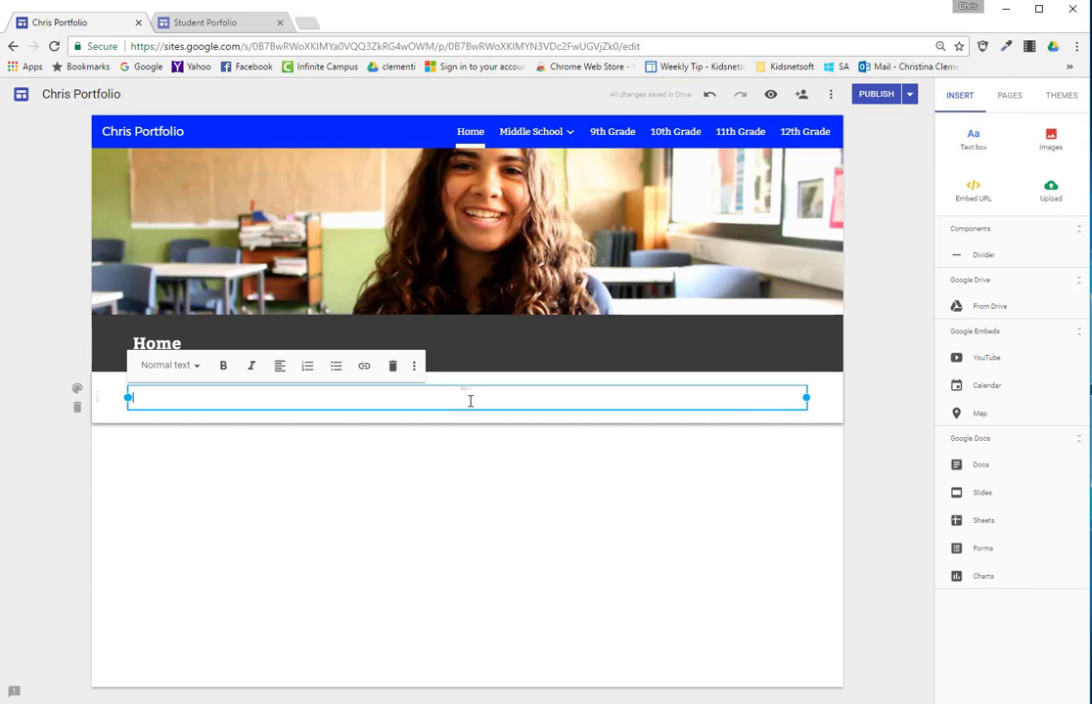
pyautogui.hotkey('ctrl', 'v')
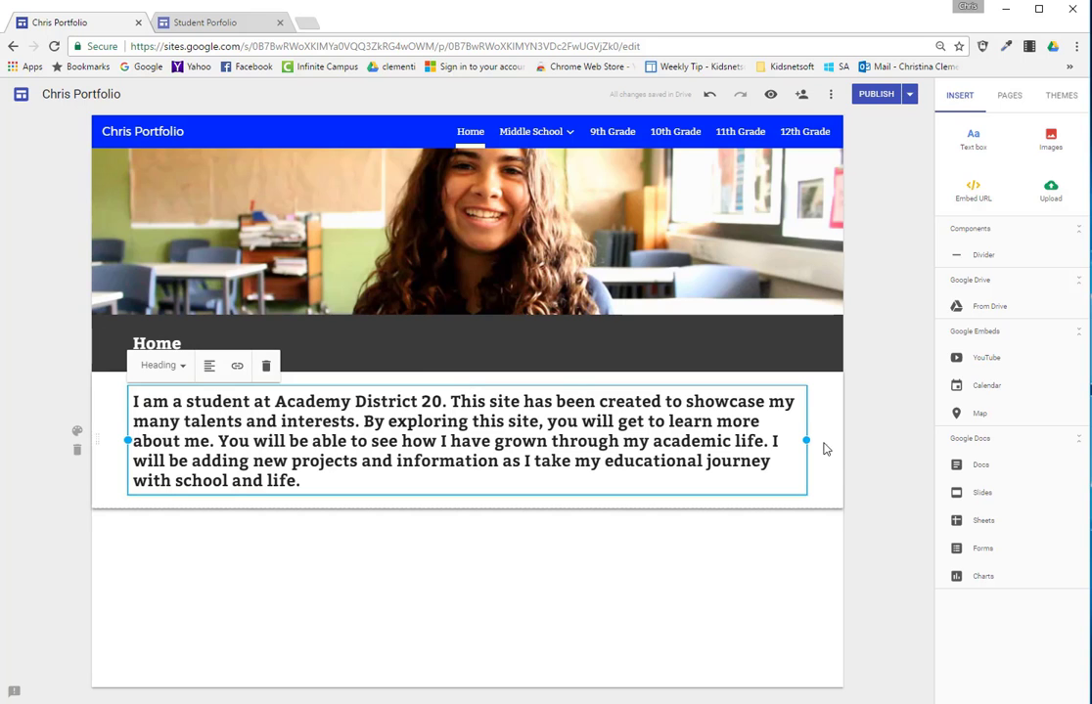
pyautogui.moveTo(807, 439); pyautogui.dragTo(488, 480)
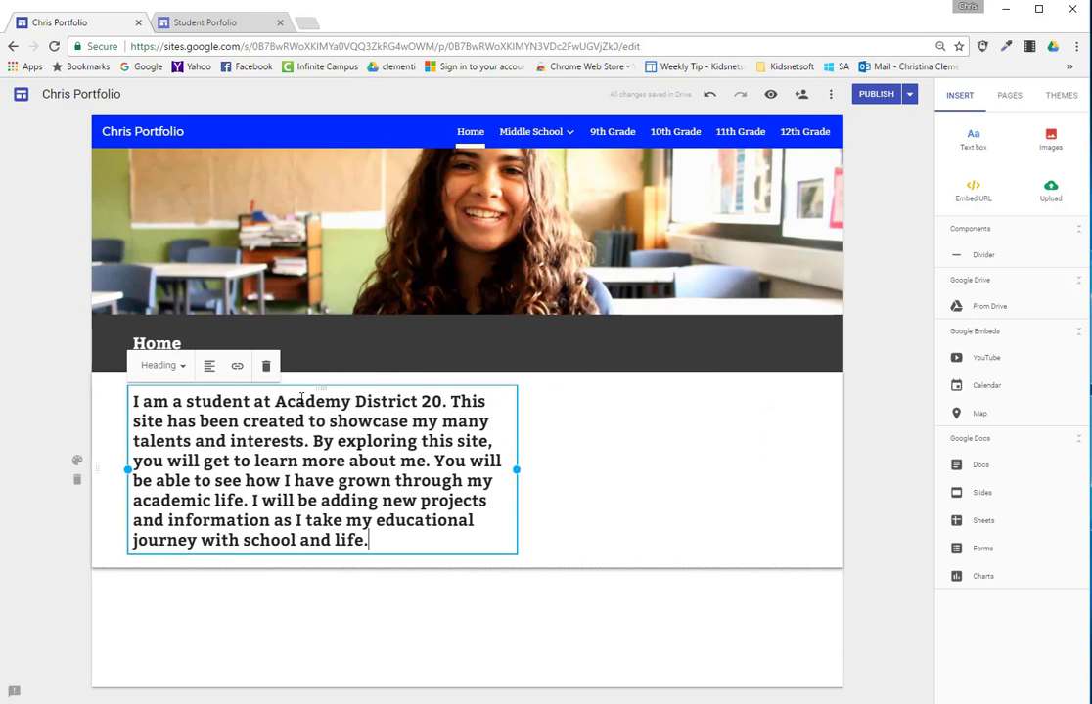
pyautogui.moveTo(320, 388); pyautogui.dragTo(614, 409)
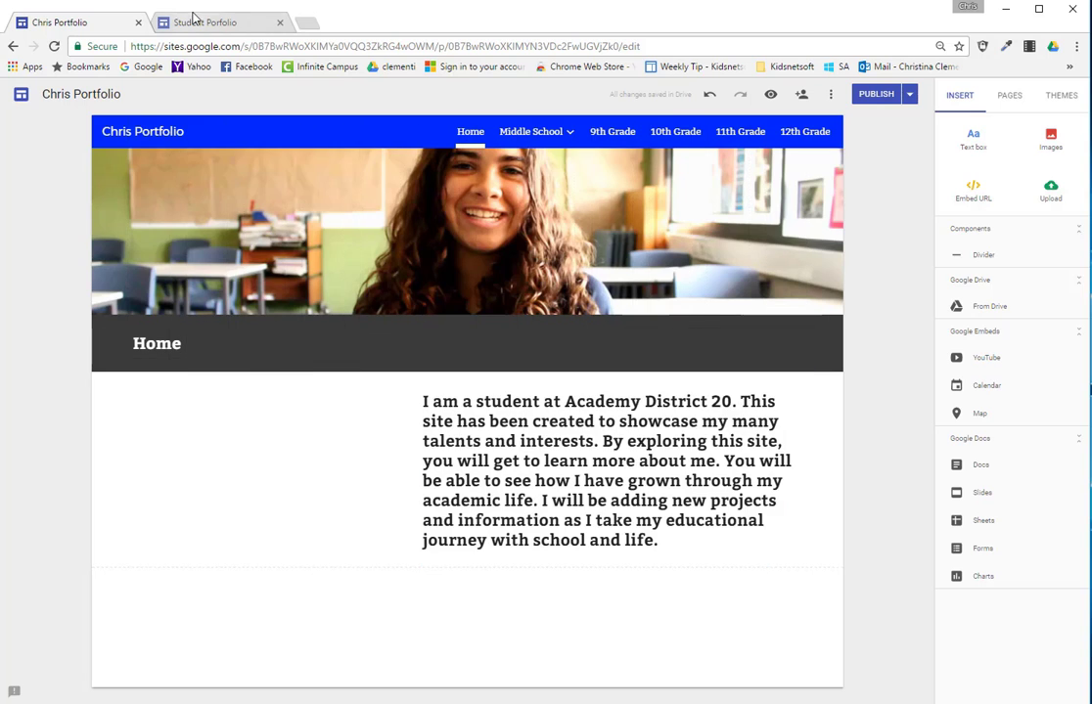
# Search Google images for "study" and insert the photo of a woman reading between stacks of textbooks on the Home page.
pyautogui.click(195, 23)
pyautogui.click(100, 21)
pyautogui.click(1051, 141)
pyautogui.click(308, 252)
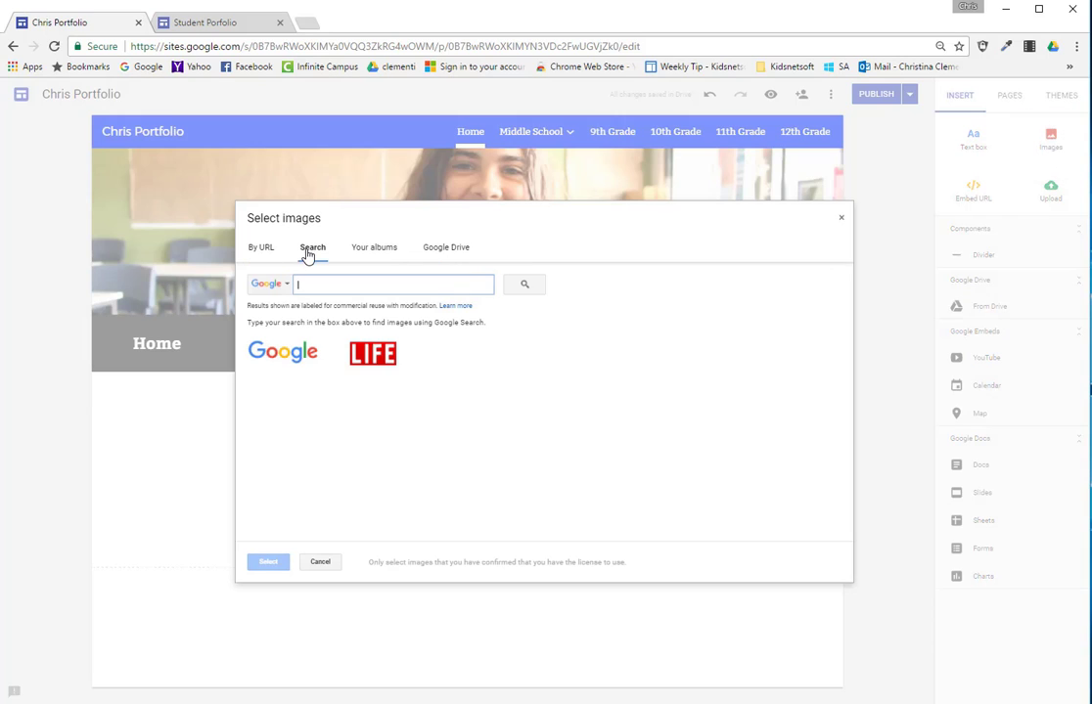
pyautogui.write('study')
pyautogui.press('Return')
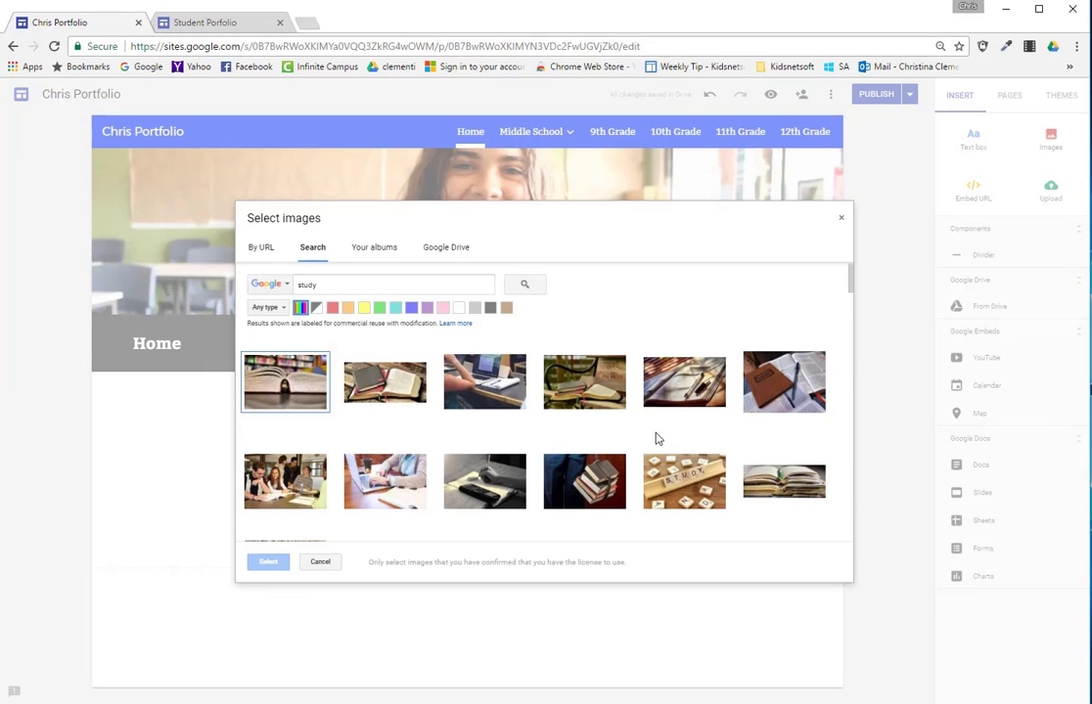
pyautogui.scroll(-5, 657, 439)
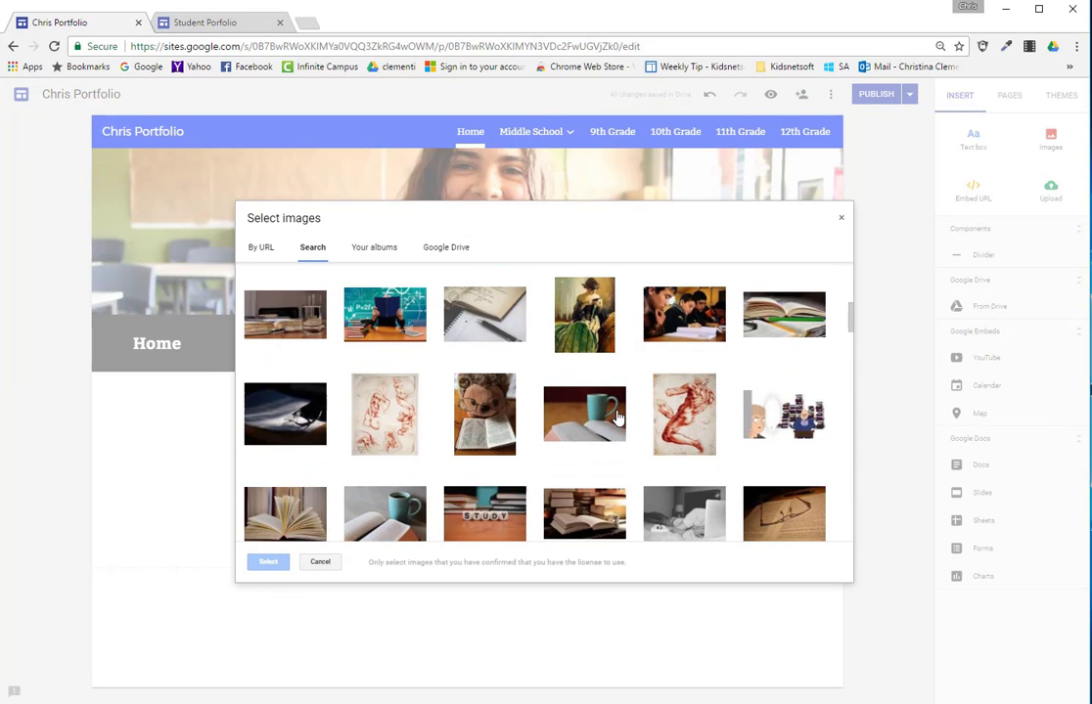
pyautogui.scroll(-5, 597, 412)
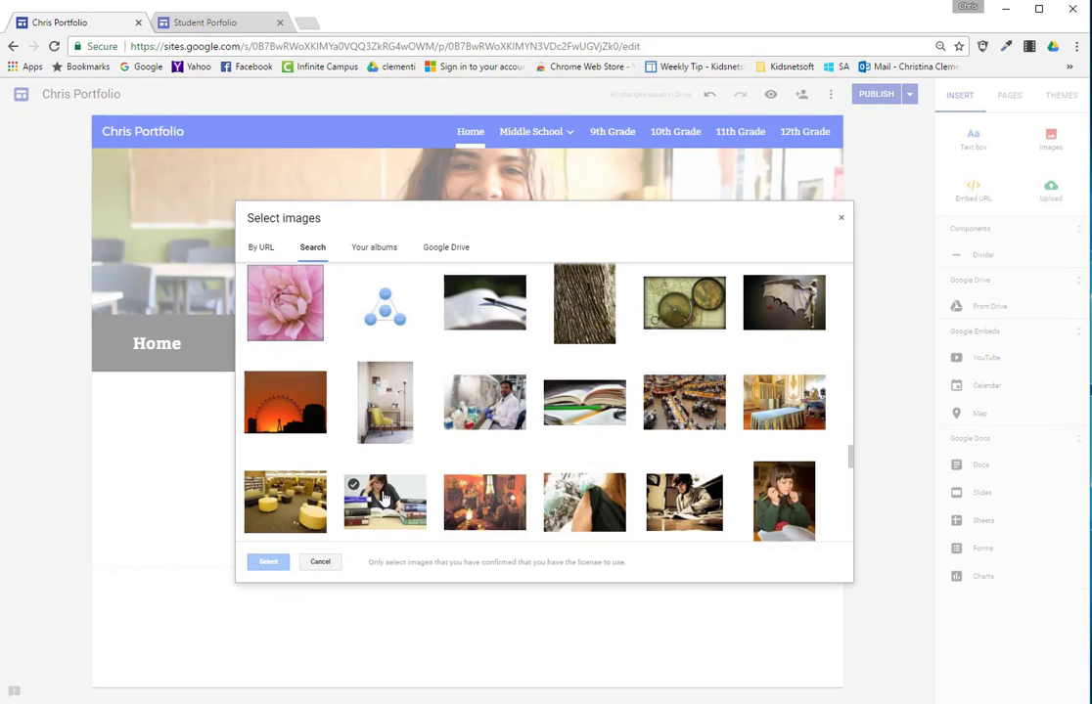
pyautogui.click(388, 496)
pyautogui.click(268, 562)
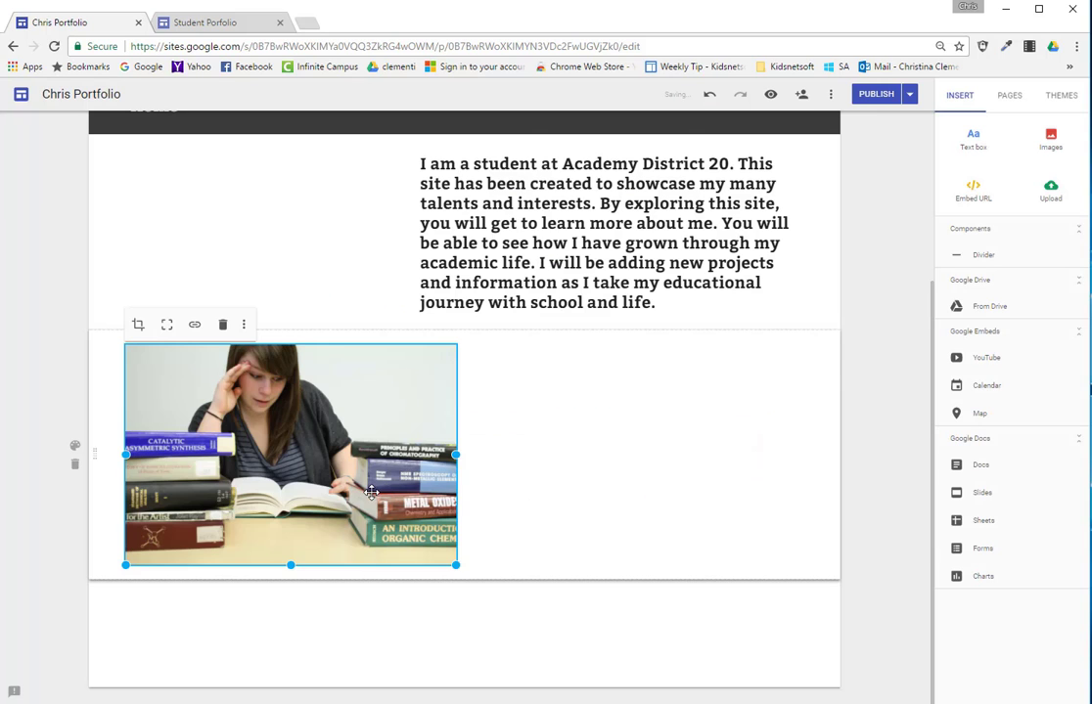
# Move the study photo beside the introduction text and shrink it to match the paragraph's height.
pyautogui.moveTo(293, 455); pyautogui.dragTo(304, 324)
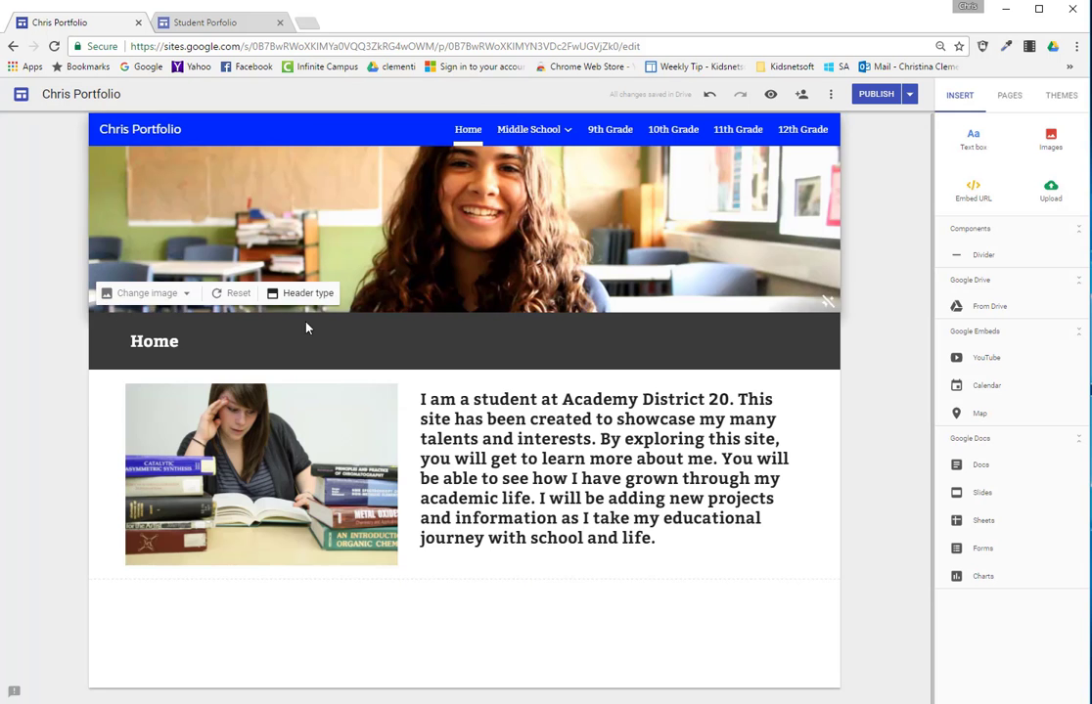
pyautogui.moveTo(397, 563); pyautogui.dragTo(383, 547)
pyautogui.click(404, 582)
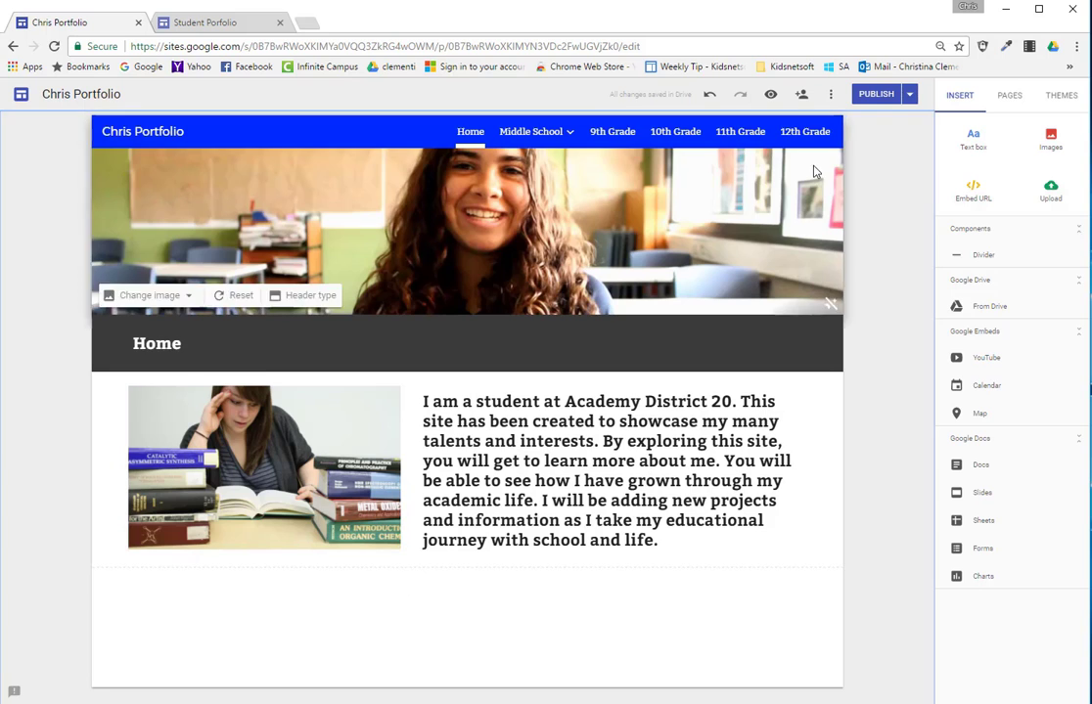
pyautogui.click(870, 98)
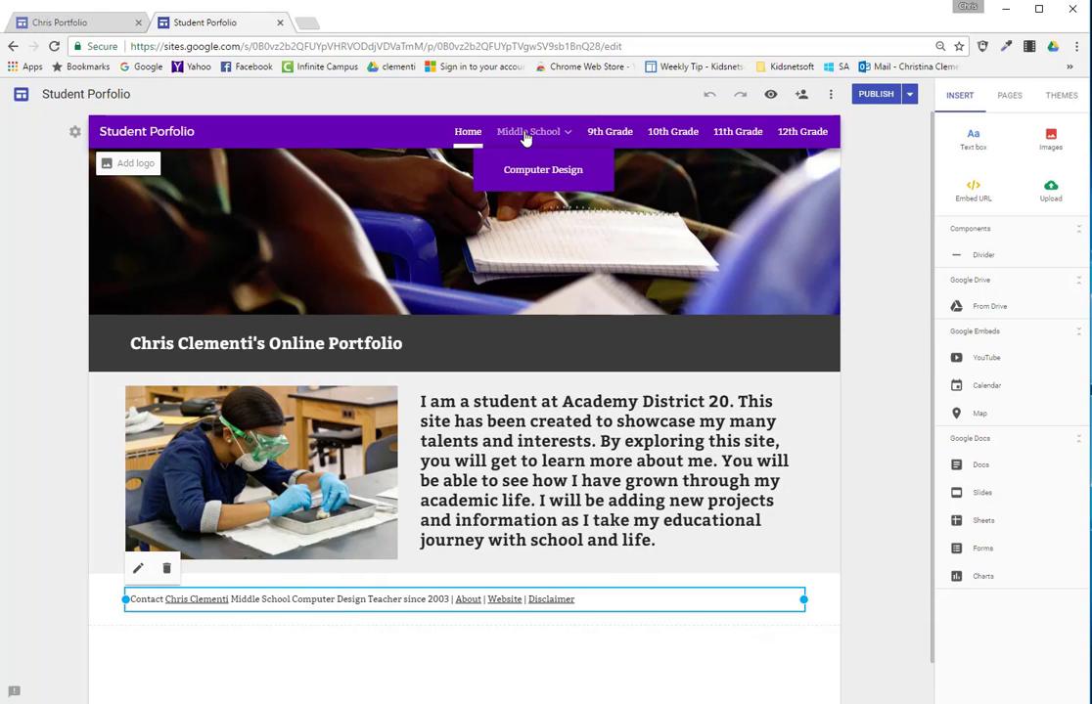
# On the Student Porfolio site, add a page named Writing and nest it as a subpage under Middle School.
pyautogui.click(524, 138)
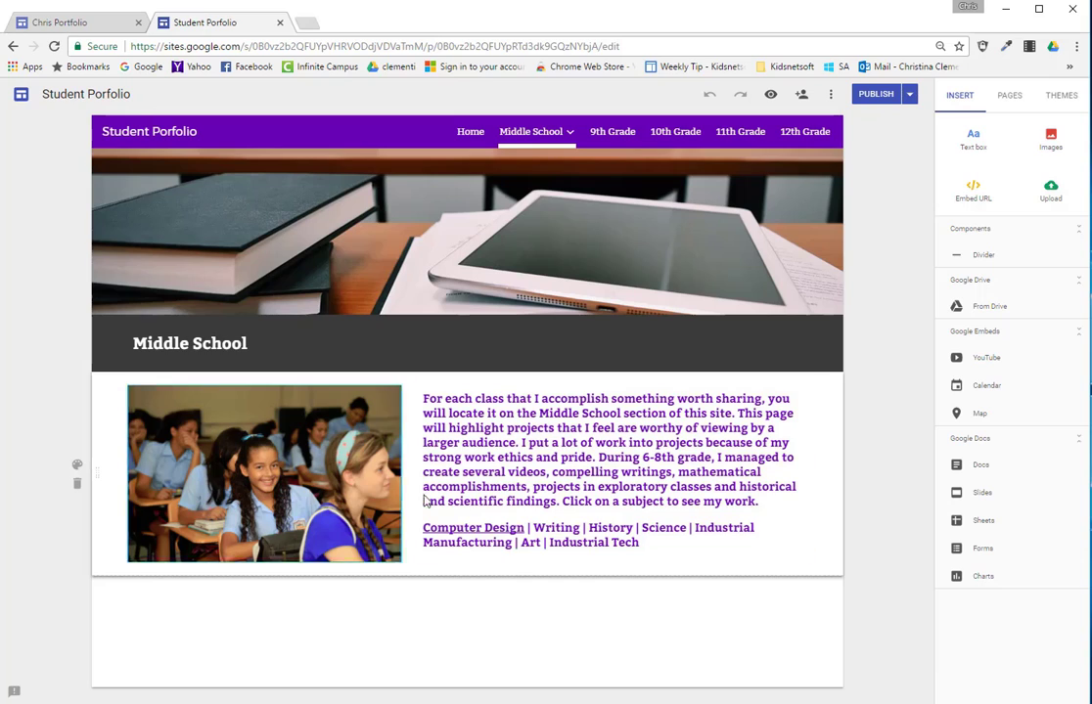
pyautogui.moveTo(532, 130)
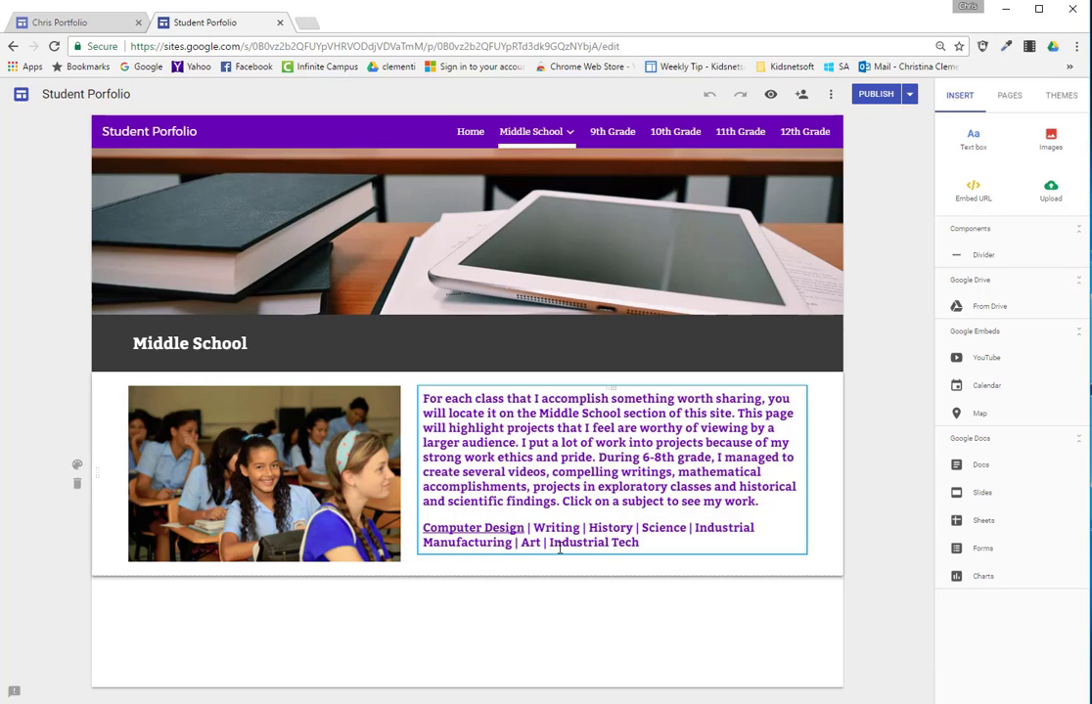
pyautogui.click(1009, 96)
pyautogui.click(1013, 551)
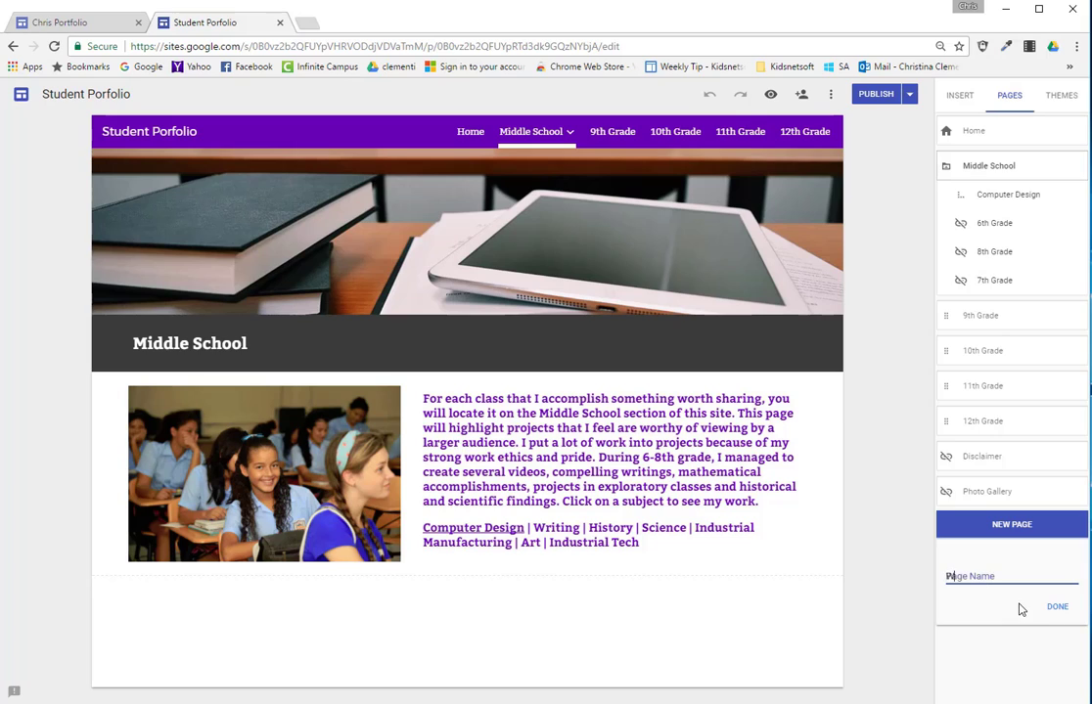
pyautogui.write('Writing')
pyautogui.click(1056, 607)
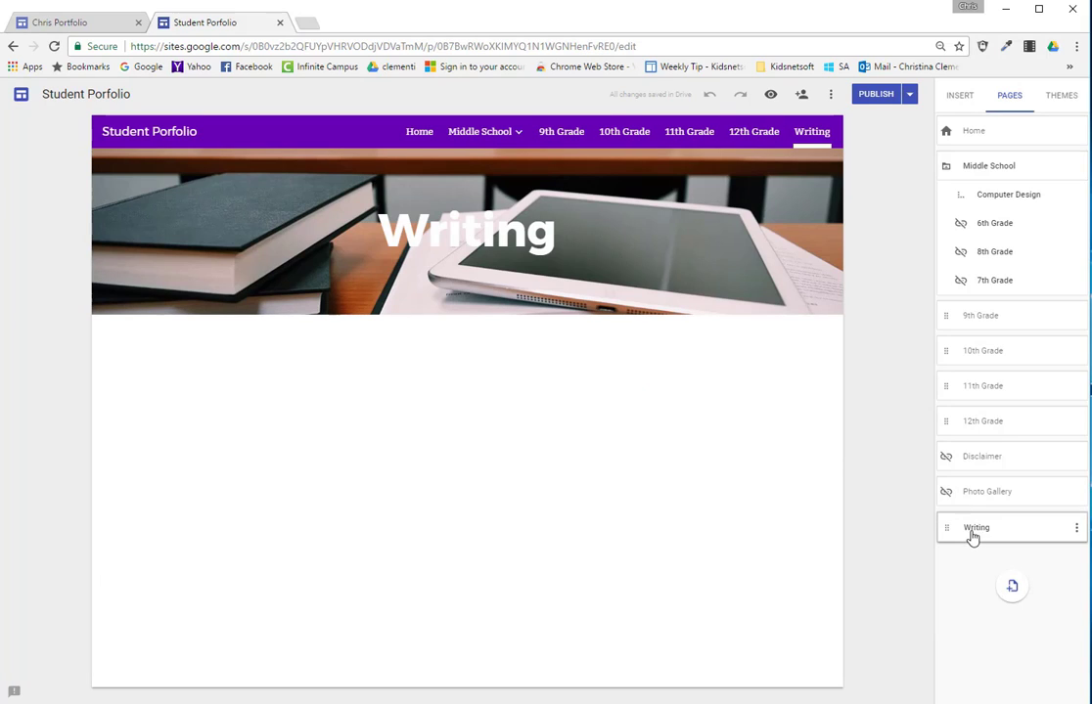
pyautogui.moveTo(972, 536); pyautogui.dragTo(1018, 311)
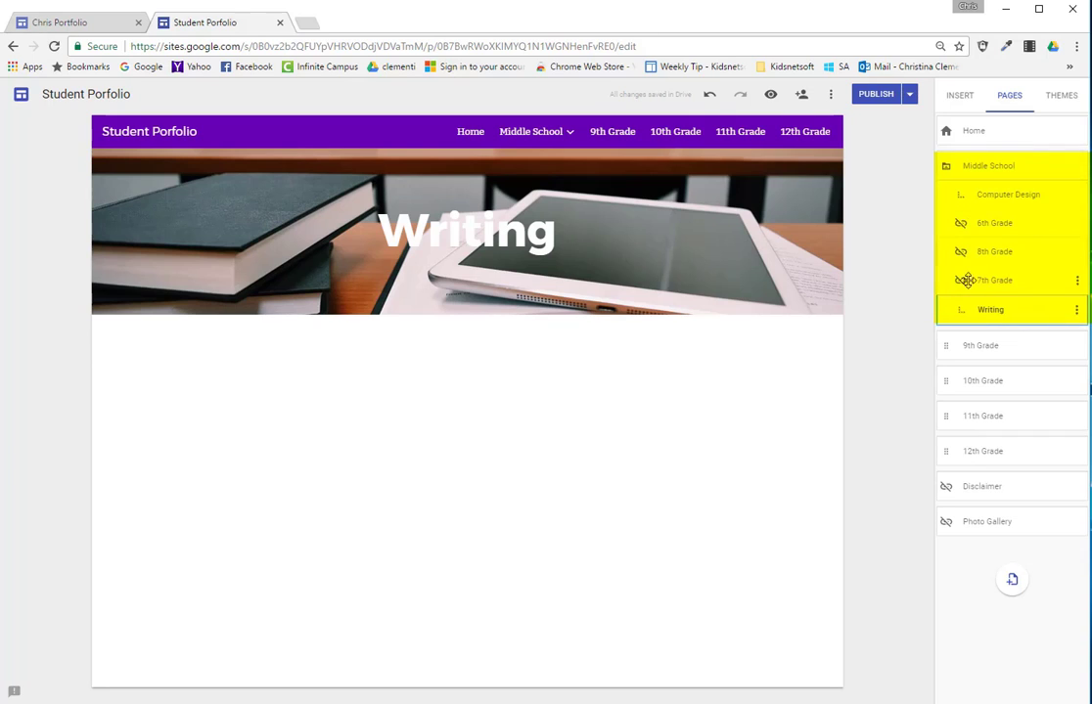
# Open the Computer Design subpage and examine the grade-level links below its description.
pyautogui.moveTo(512, 136)
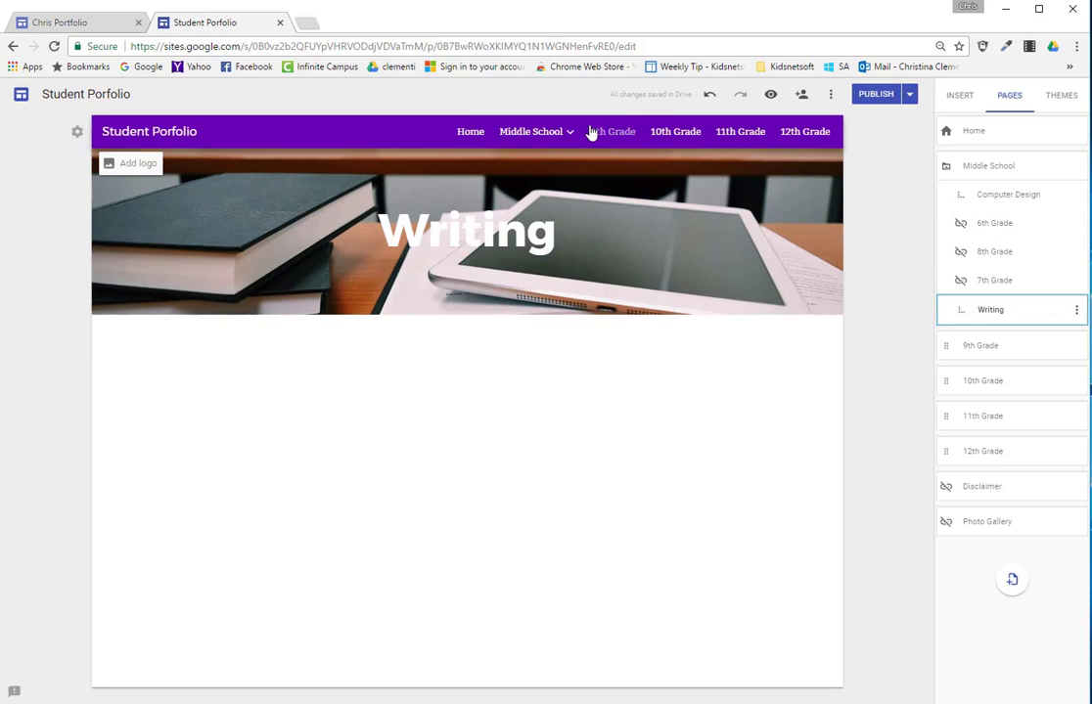
pyautogui.click(536, 177)
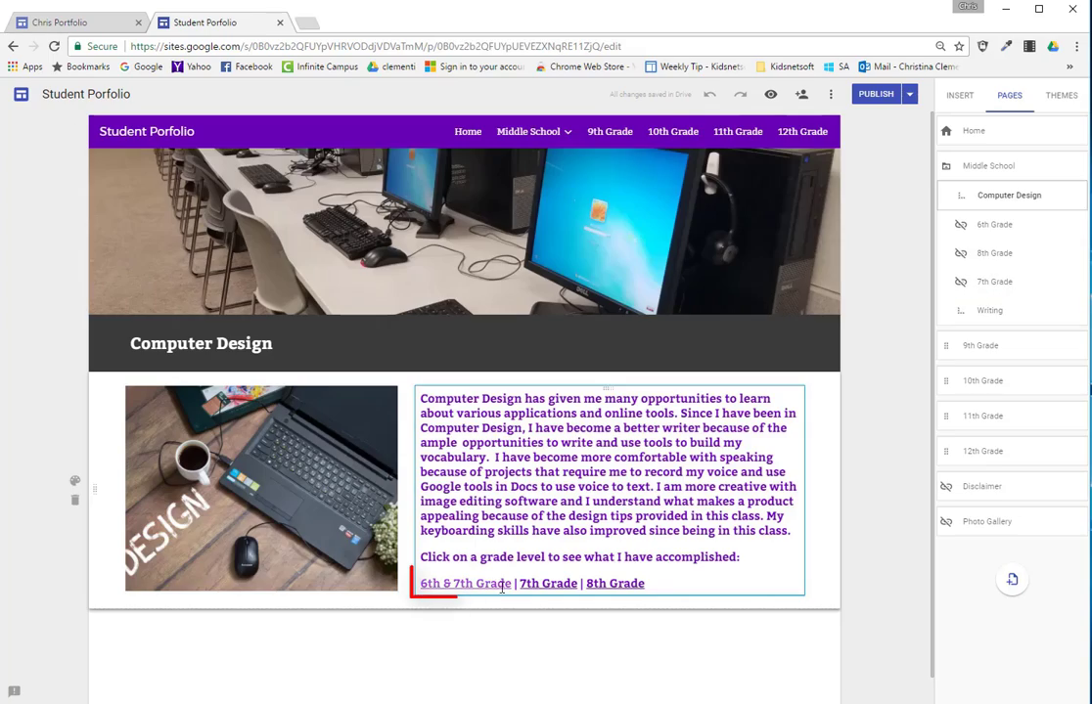
pyautogui.click(494, 585)
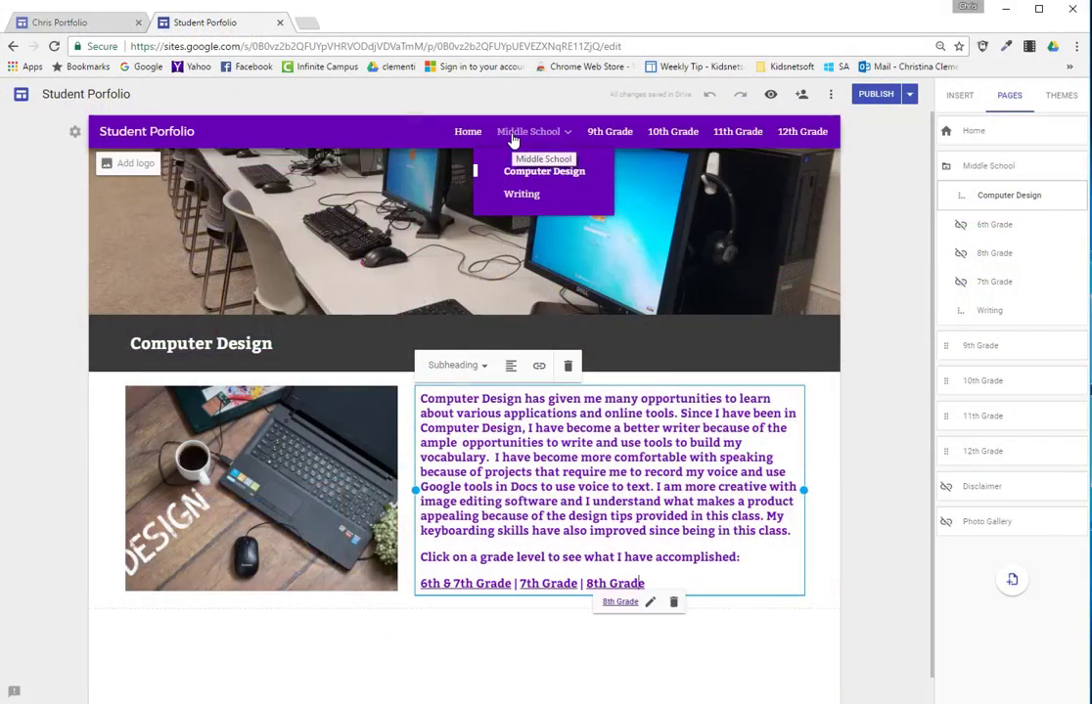
# Link the word Writing in the Middle School page's subject list to the Writing page.
pyautogui.click(513, 141)
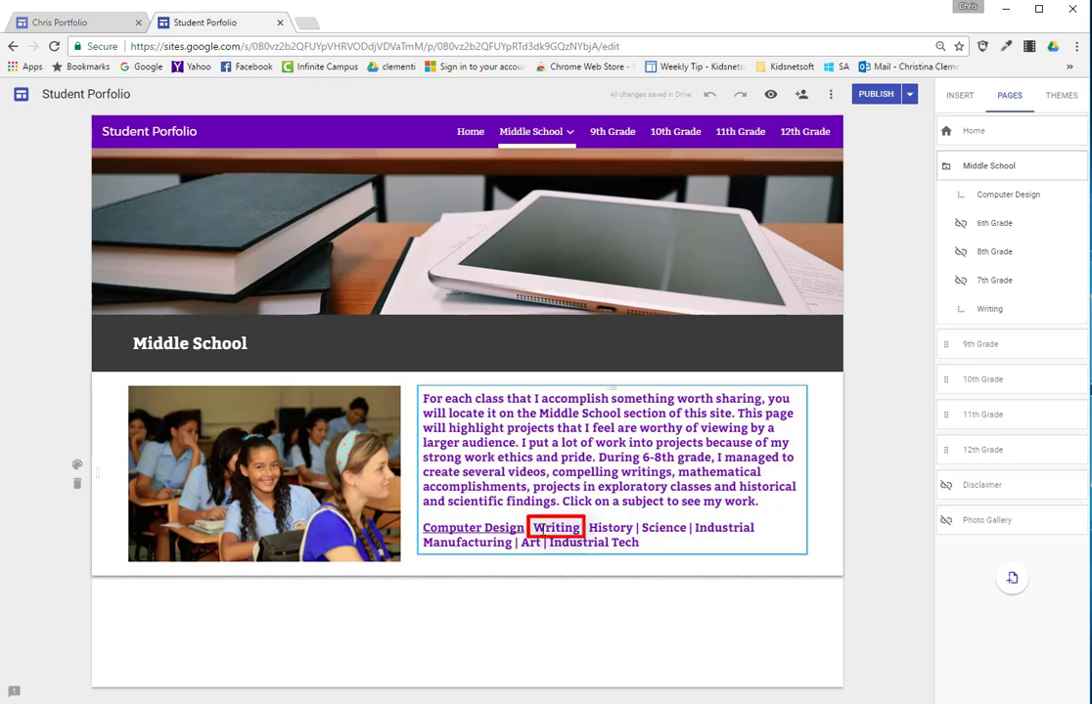
pyautogui.moveTo(530, 137)
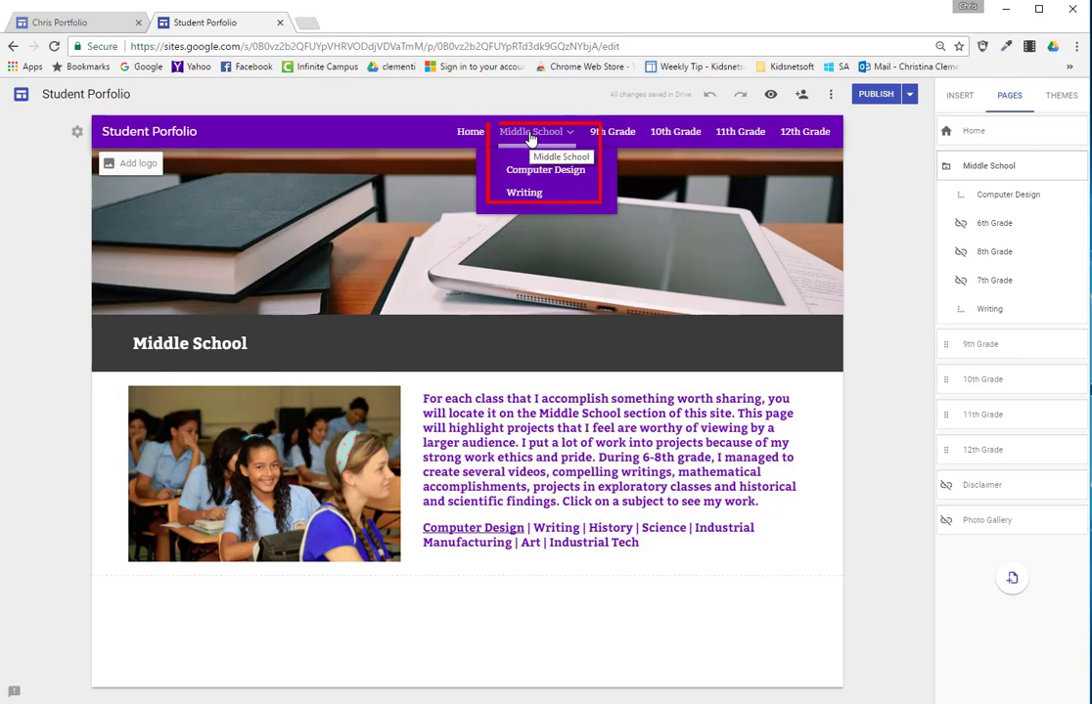
pyautogui.click(574, 529)
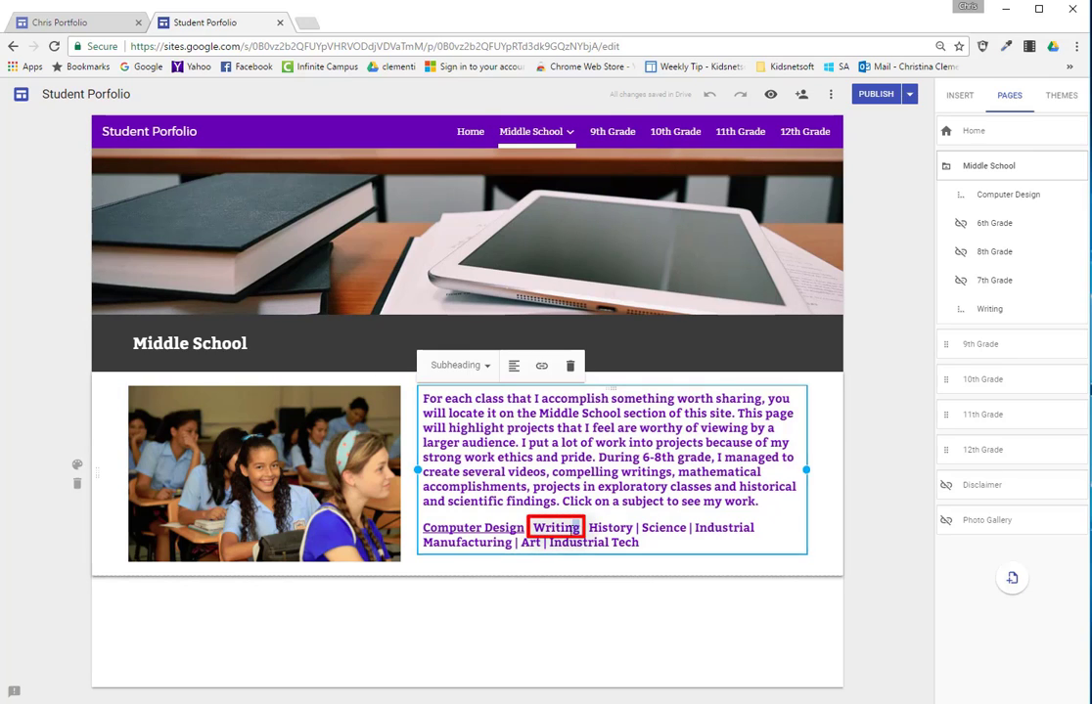
pyautogui.doubleClick(575, 529)
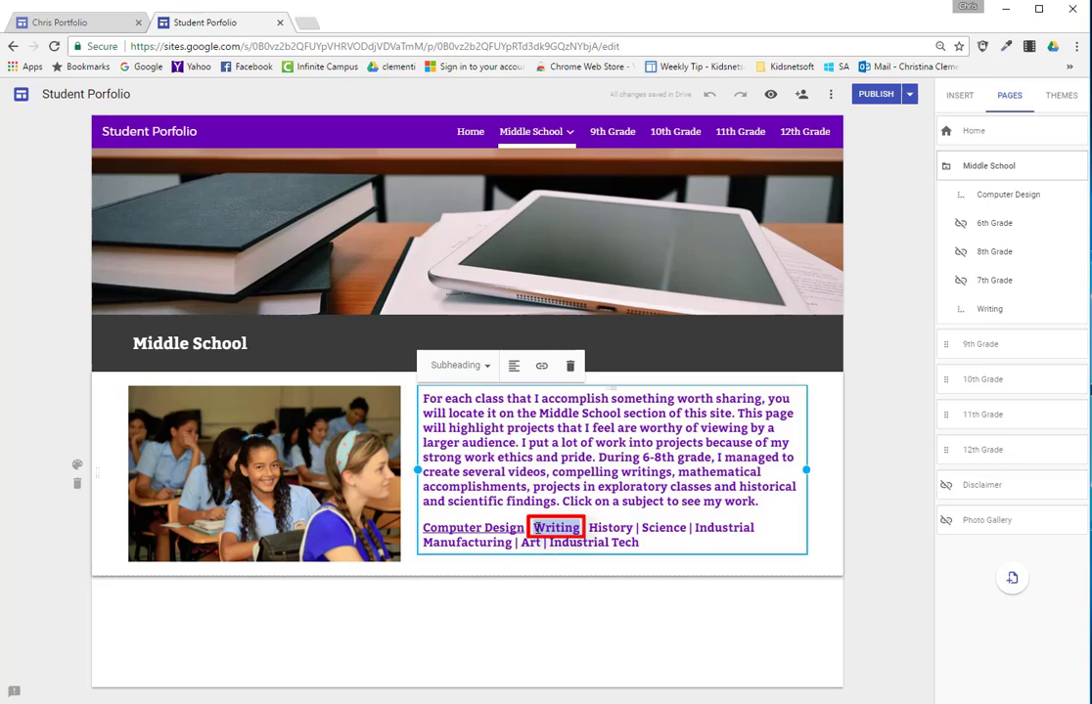
pyautogui.click(541, 366)
pyautogui.scroll(-2, 622, 636)
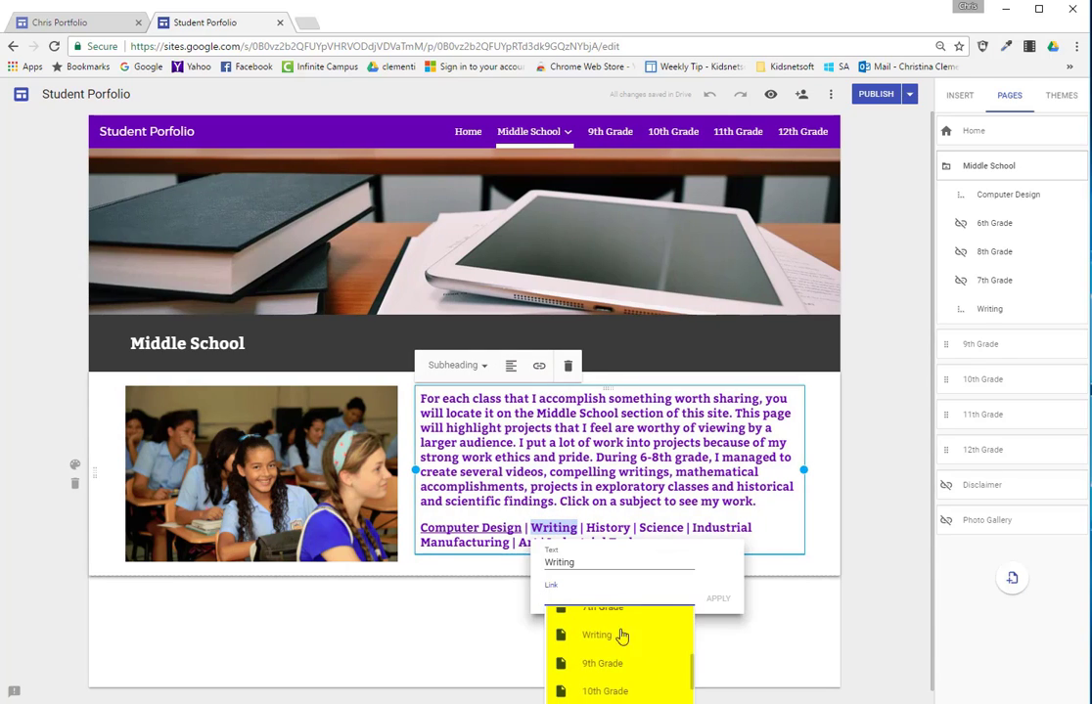
pyautogui.click(627, 641)
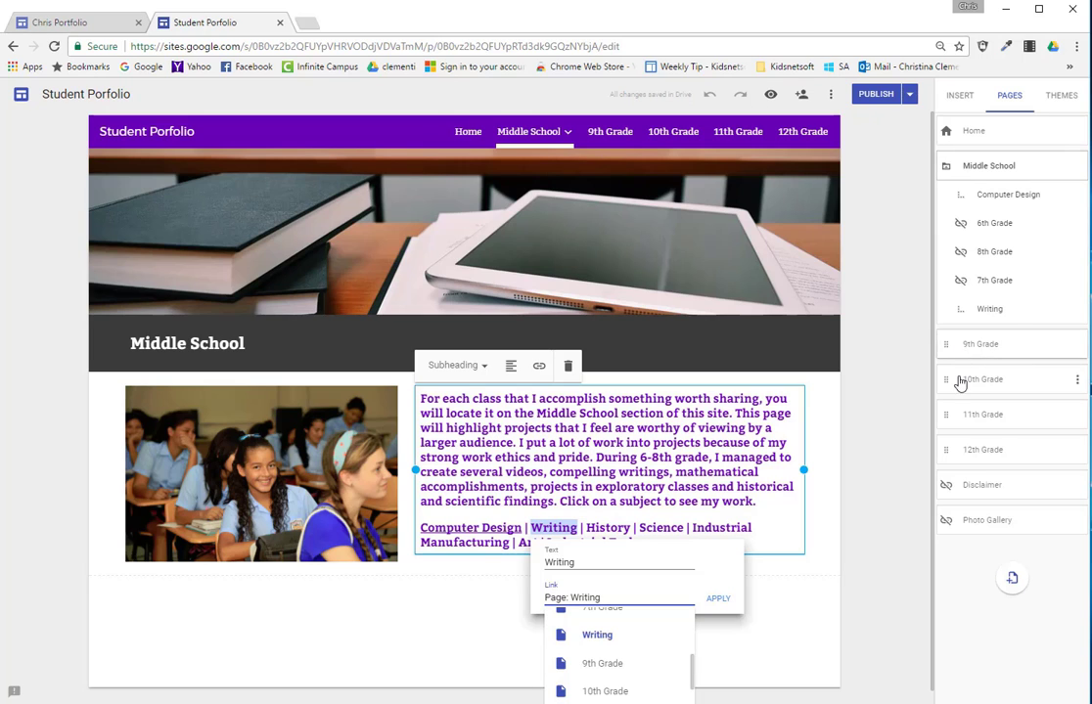
pyautogui.click(836, 591)
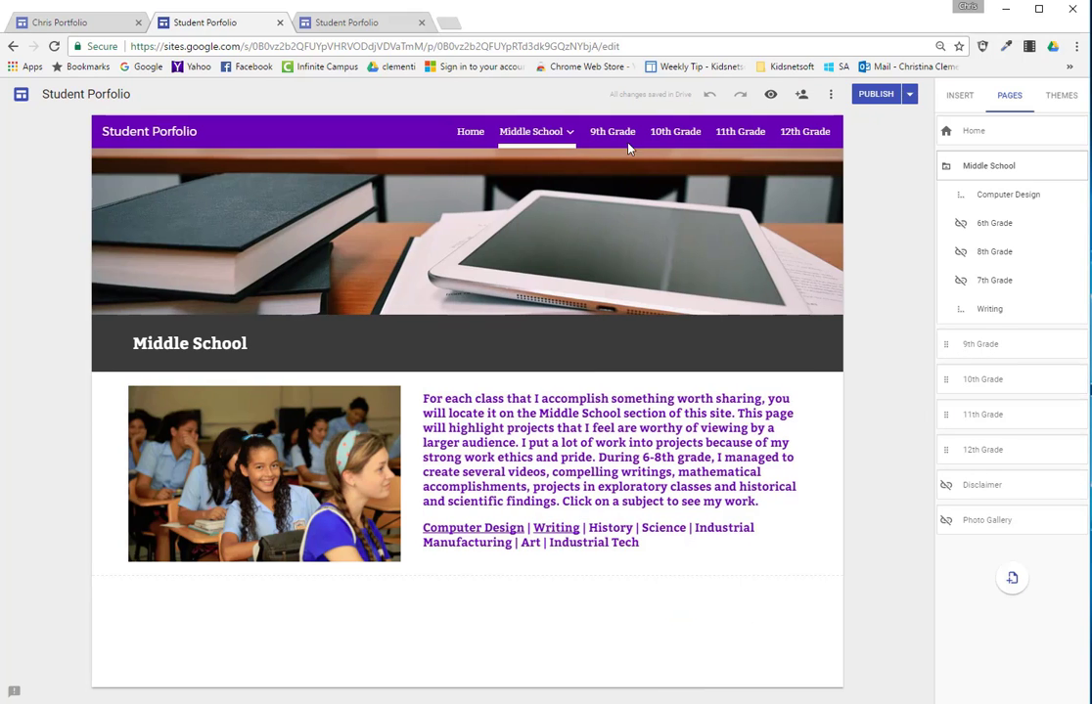
# On the blue portfolio site's Middle School page, add a text box containing the sample's paragraph, from "For each class" to "see my work.".
pyautogui.click(47, 25)
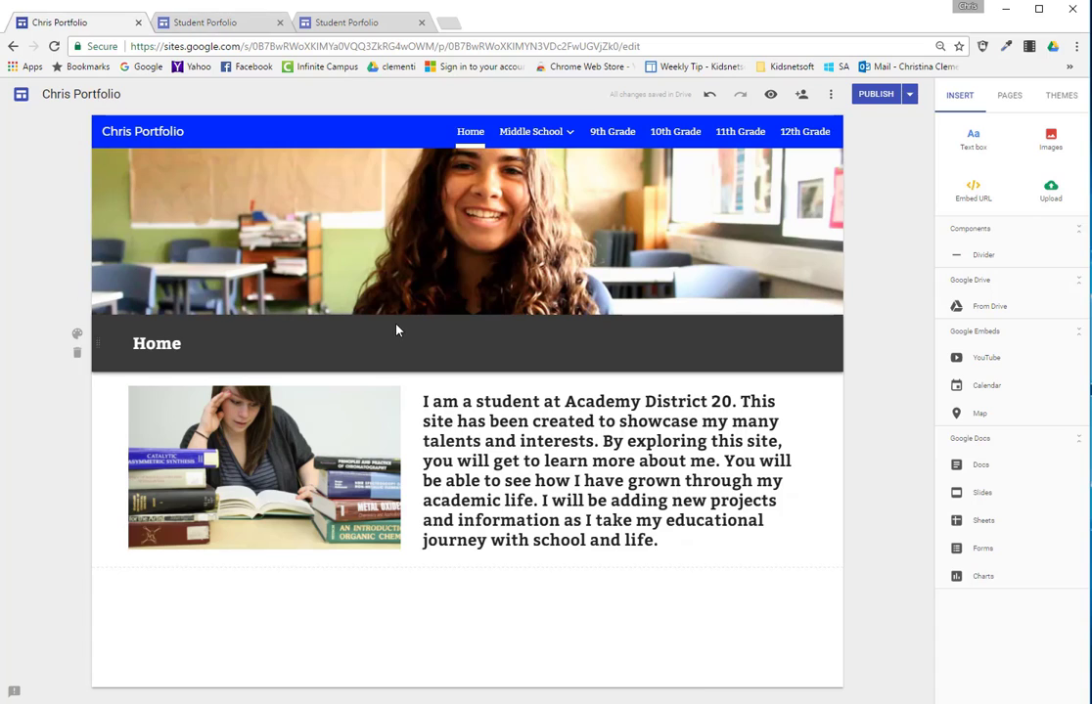
pyautogui.click(517, 140)
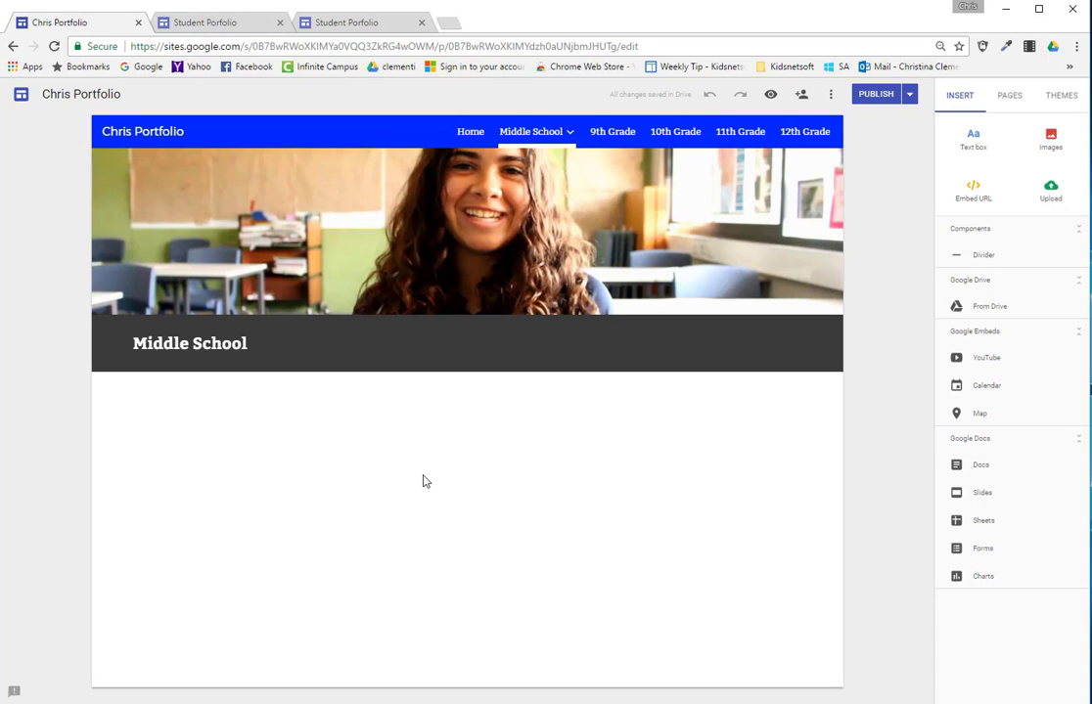
pyautogui.moveTo(523, 141)
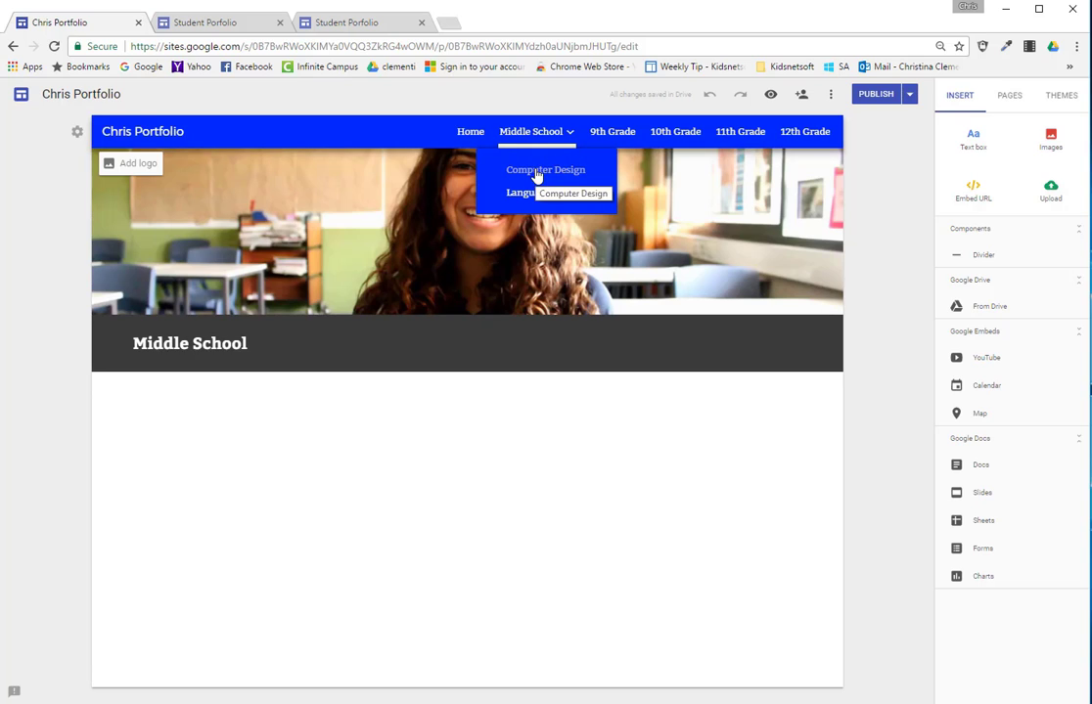
pyautogui.click(1010, 98)
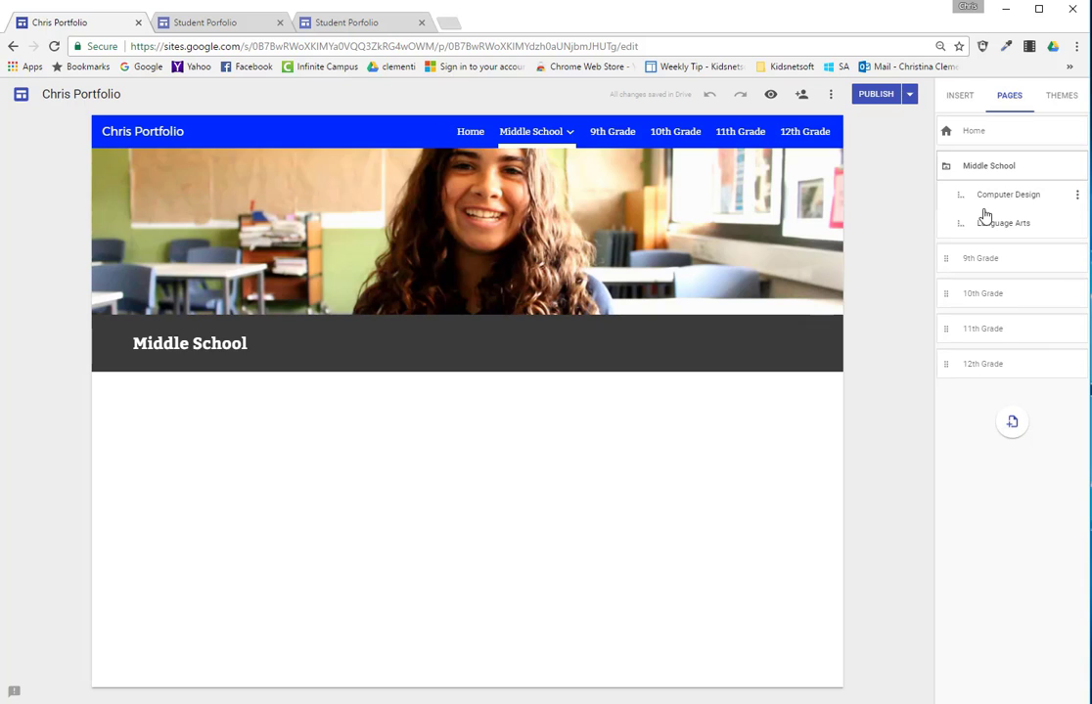
pyautogui.click(956, 98)
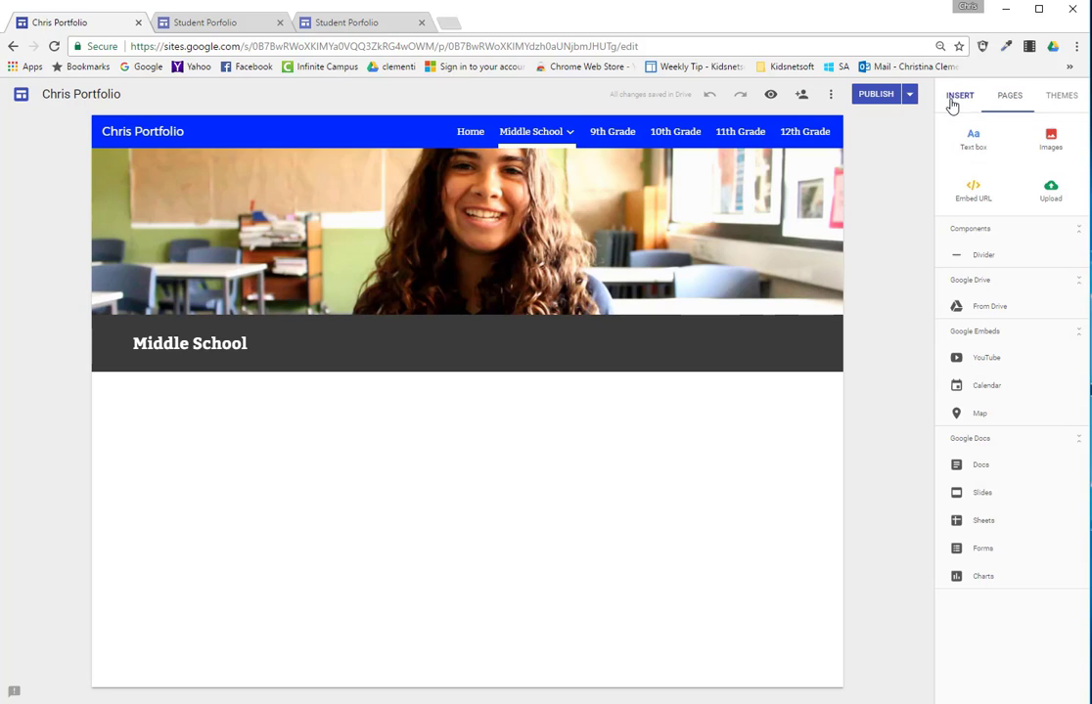
pyautogui.click(968, 136)
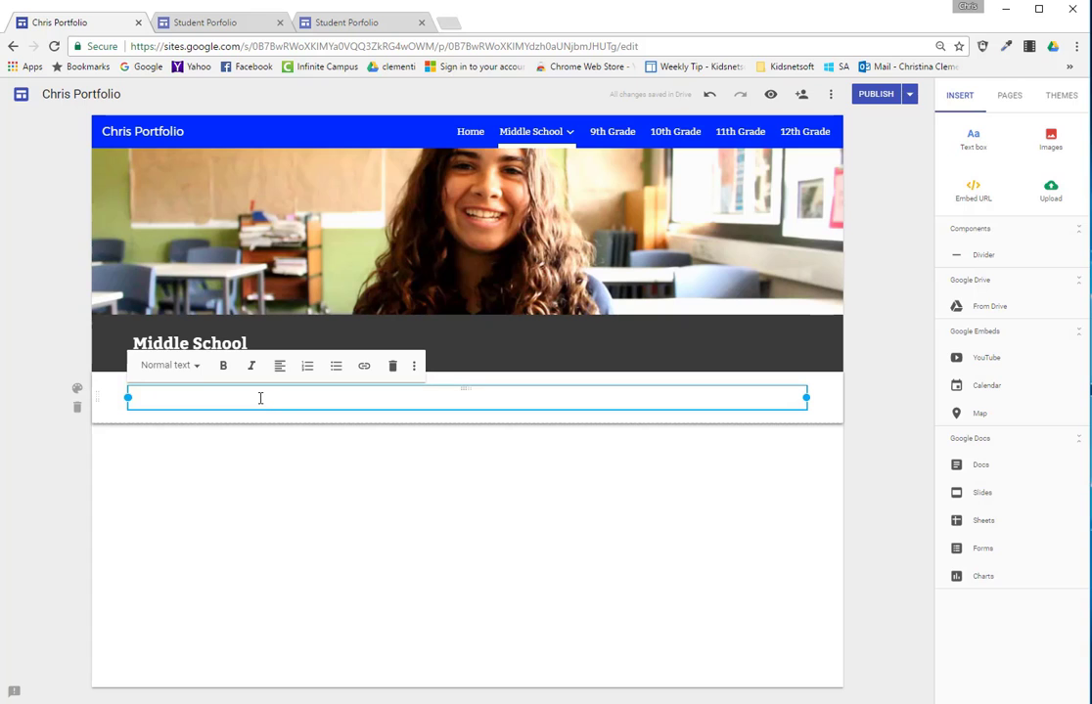
pyautogui.write('For each class that I accomplish something worth sharing, you will locate it on the Middle School section of this site. This page will highlight projects that I feel are worthy of viewing by a larger audience. I put a lot of work into projects because of my strong work ethics and pride. During 6-8th grade, I managed to create several videos, compelling writings, mathematical accomplishments, projects in exploratory classes and historical and scientific findings. Click on a subject to see my work.')
# Change the Middle School paragraph's text style to Normal text.
pyautogui.moveTo(388, 457); pyautogui.dragTo(131, 396)
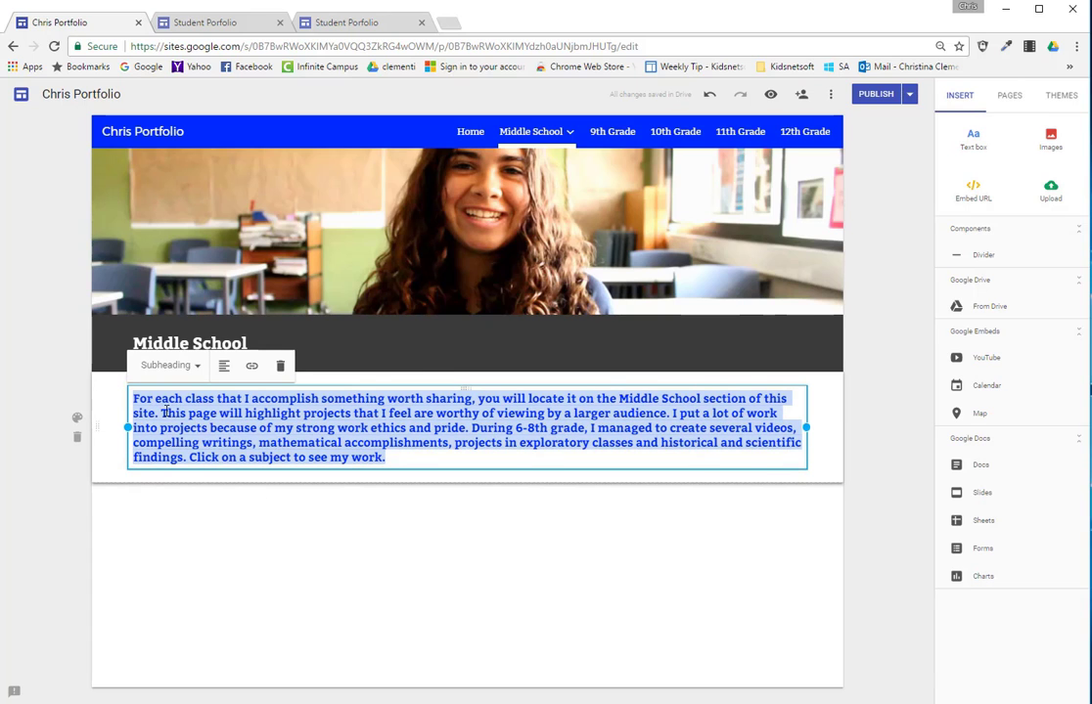
pyautogui.click(196, 369)
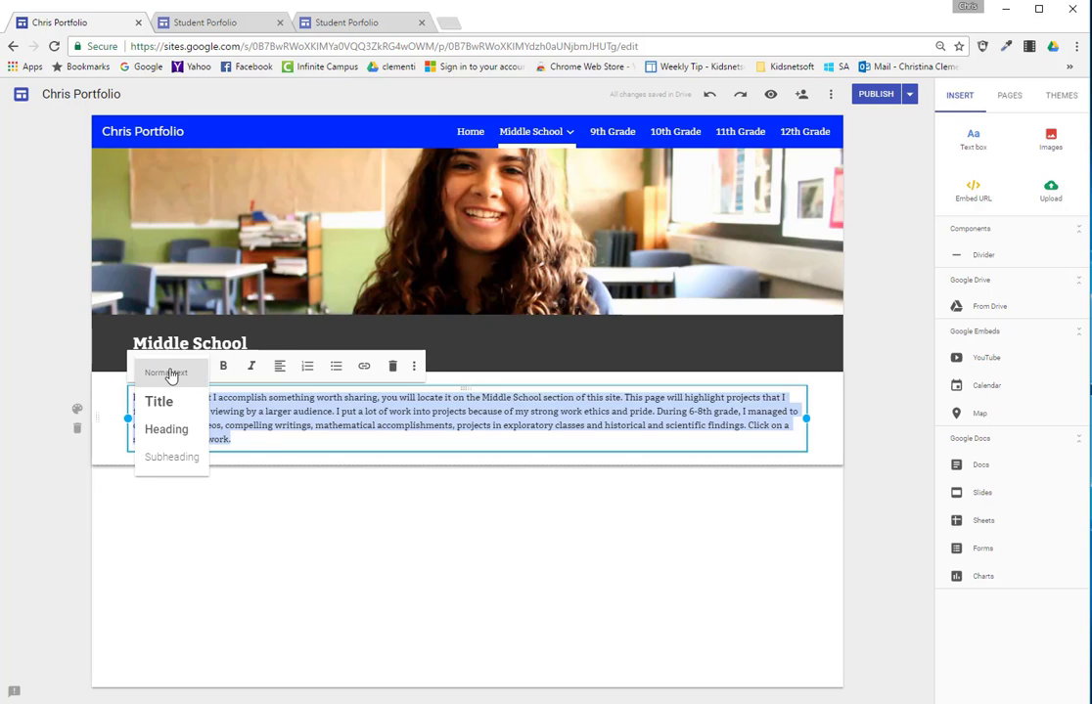
pyautogui.click(283, 481)
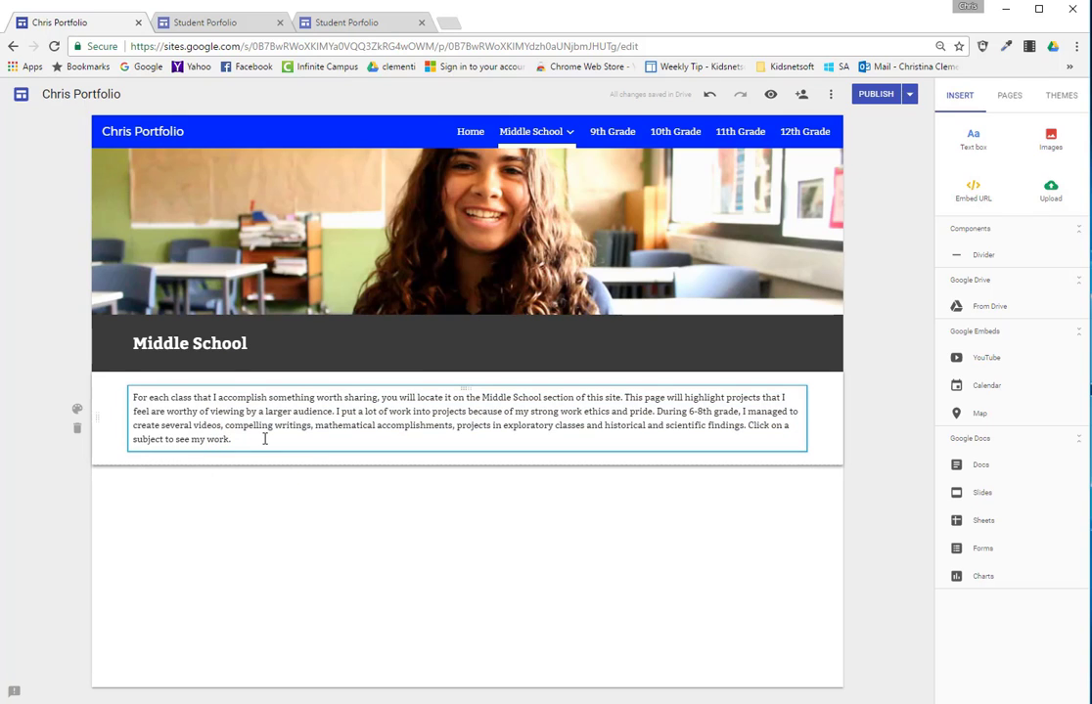
# Style the Middle School paragraph as Subheading and narrow its text box to about half width, leaving space beside it.
pyautogui.click(264, 439)
pyautogui.moveTo(264, 440); pyautogui.dragTo(128, 396)
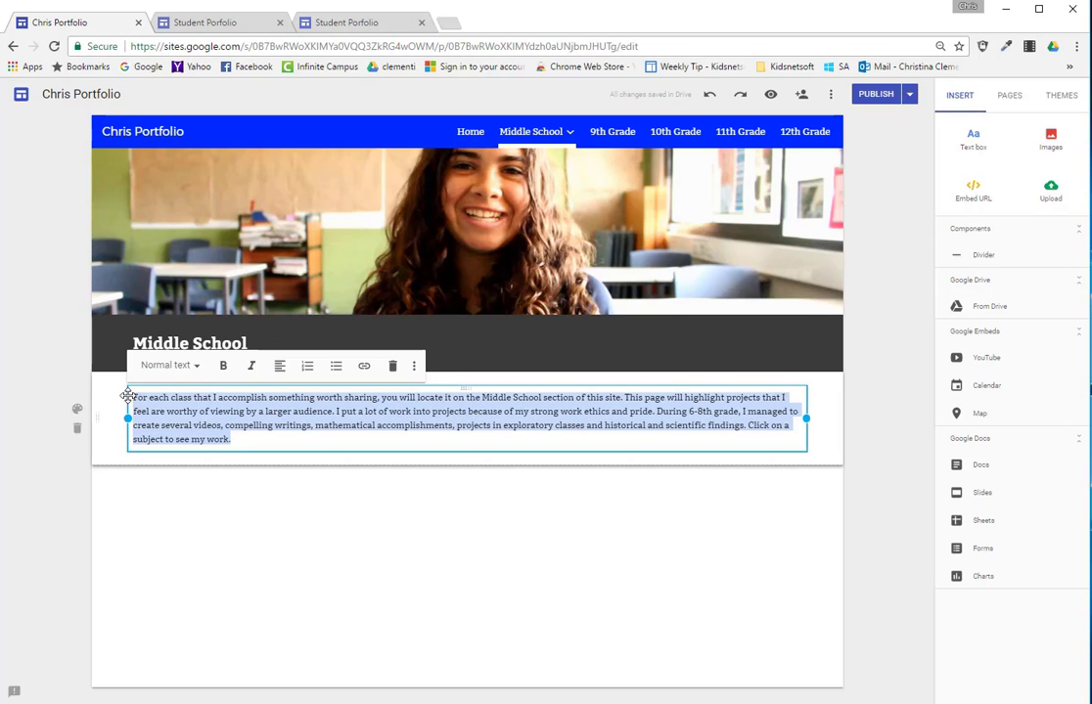
pyautogui.click(169, 366)
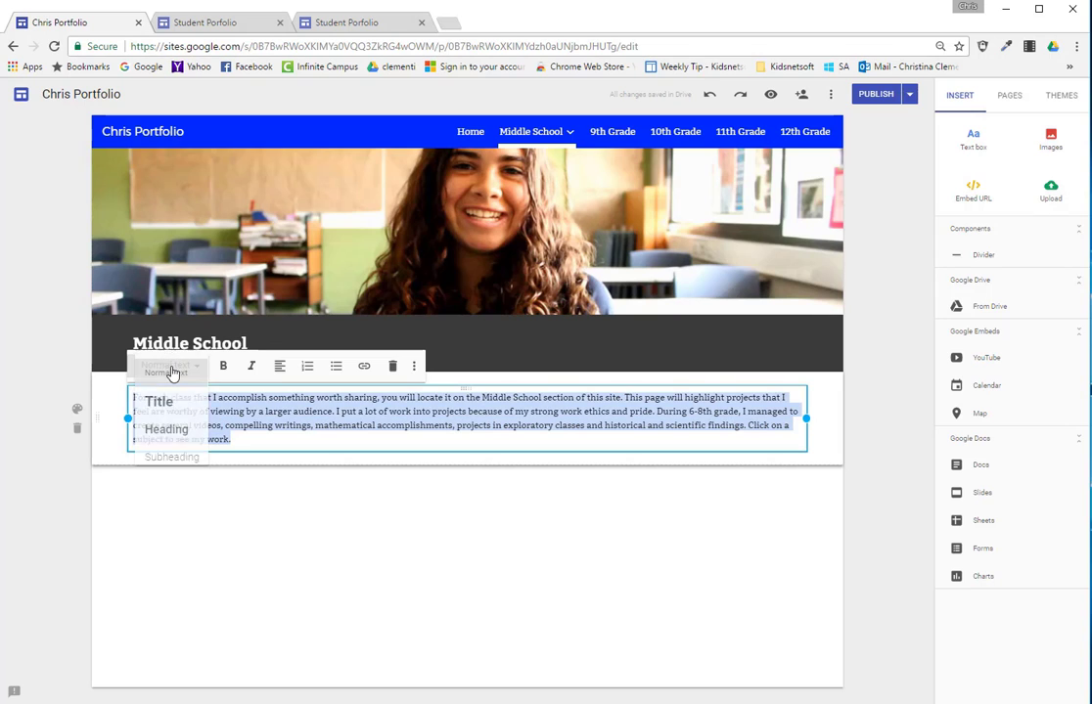
pyautogui.click(166, 457)
pyautogui.moveTo(129, 428); pyautogui.dragTo(475, 464)
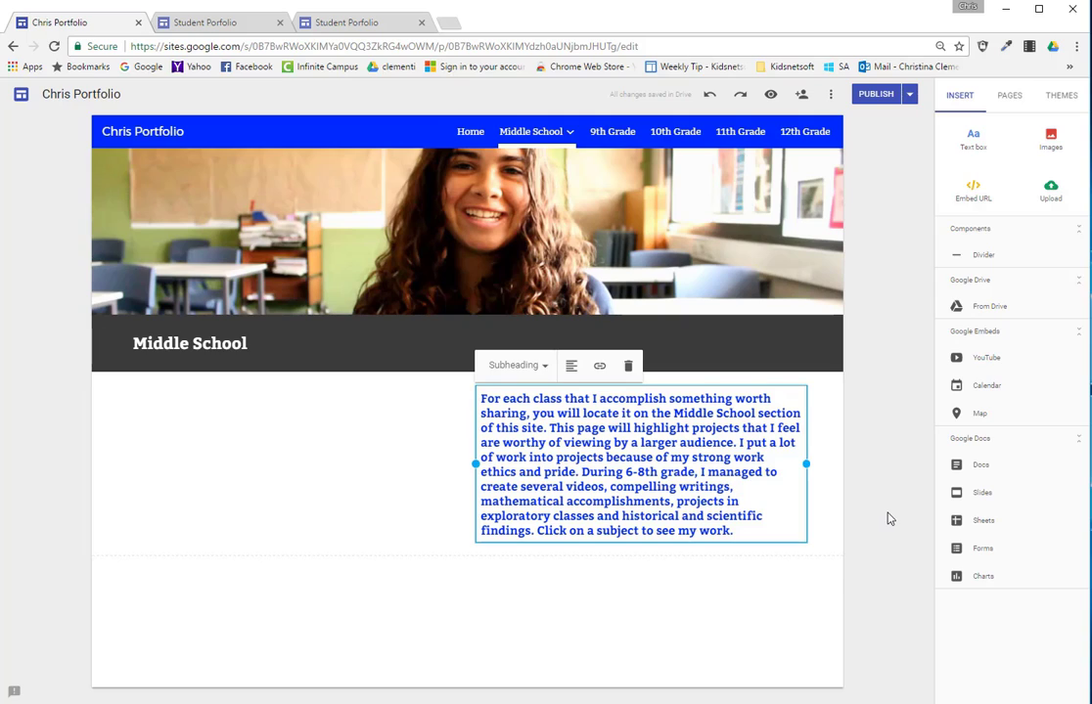
# Add the line "Computer Design | Language Arts |" below the Middle School paragraph and style it as Subheading.
pyautogui.press('Return')
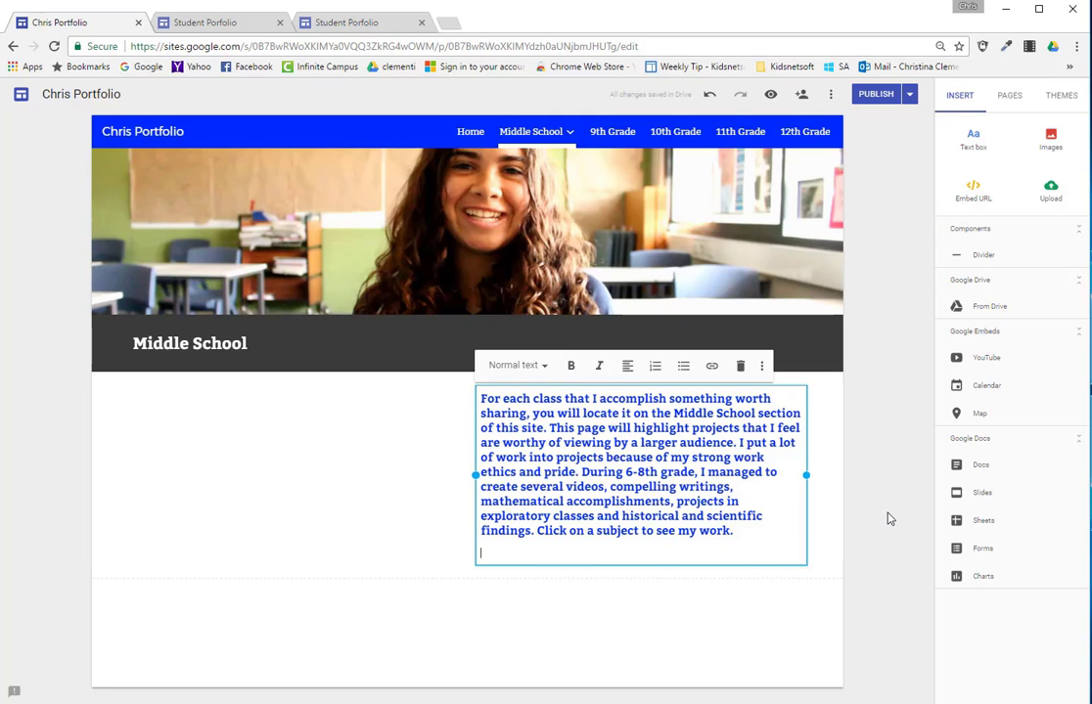
pyautogui.write('Computer Design | Language Arts |')
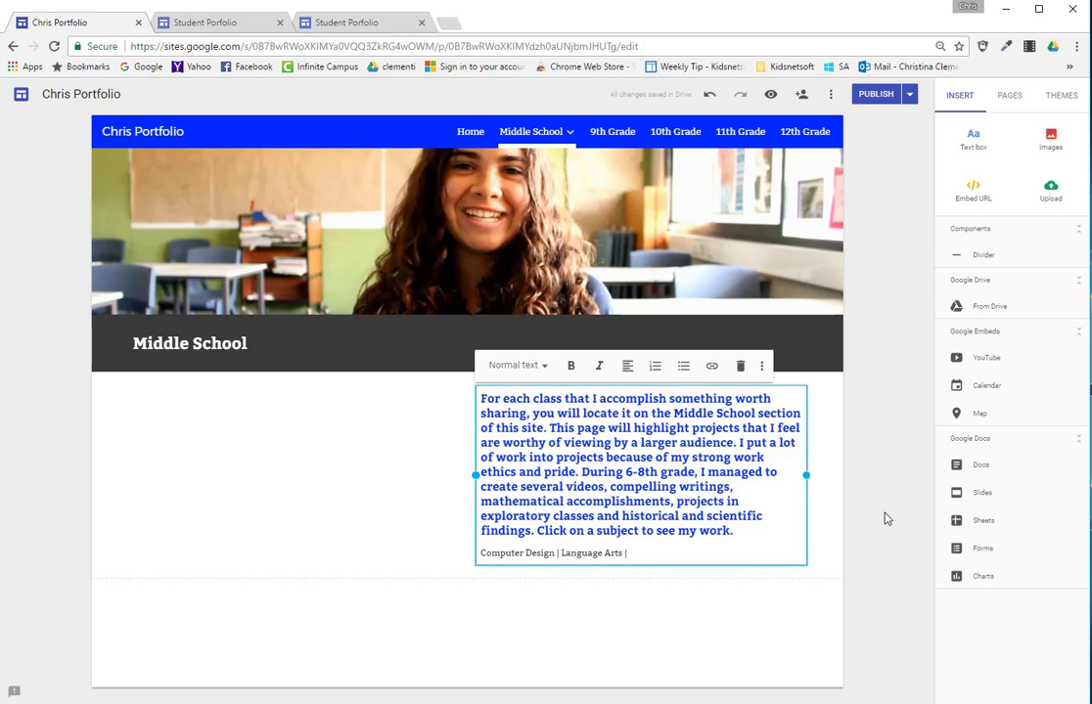
pyautogui.moveTo(627, 553); pyautogui.dragTo(484, 552)
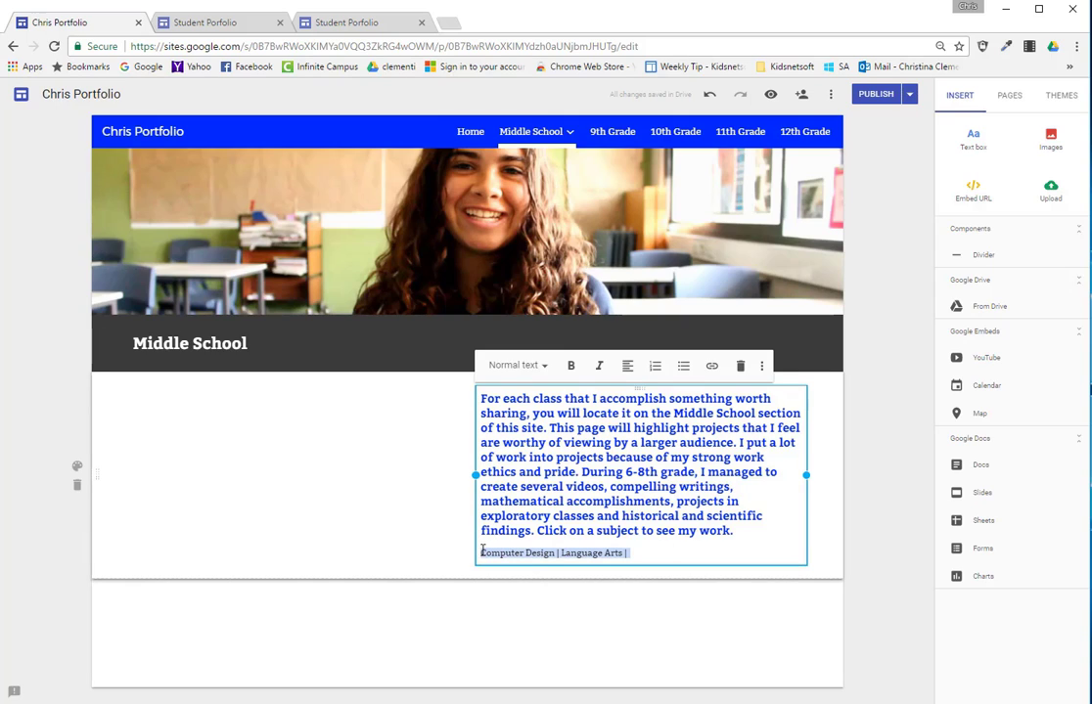
pyautogui.click(516, 365)
pyautogui.click(511, 456)
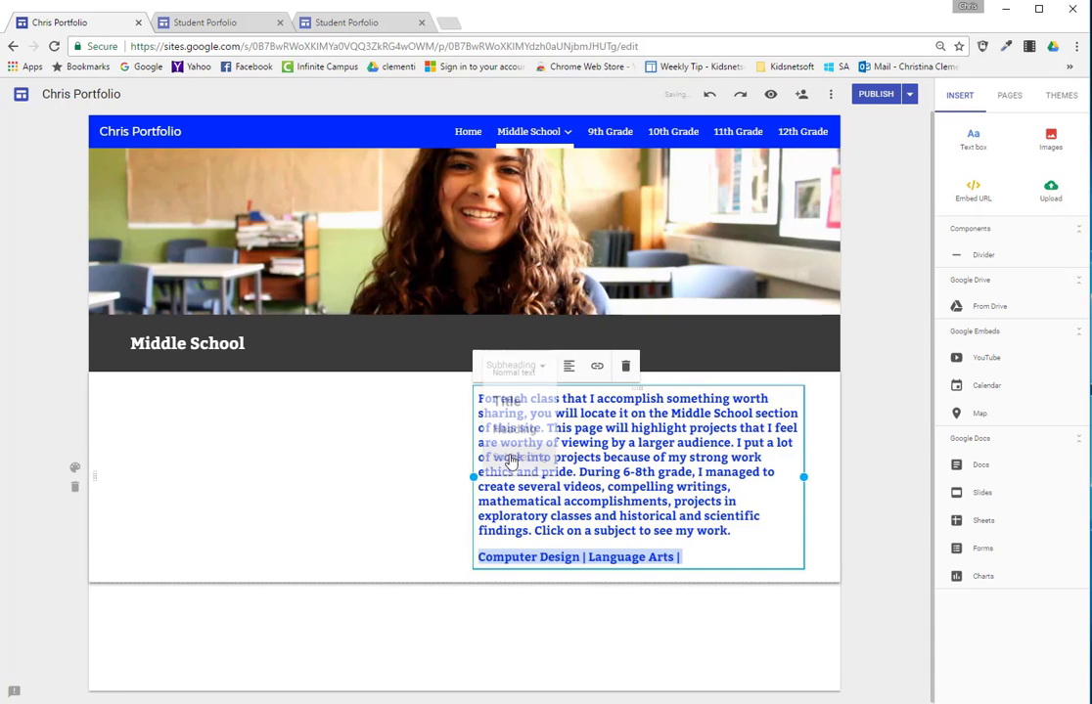
pyautogui.click(555, 592)
# Link the words Computer Design in the new subject line to the site's Computer Design page.
pyautogui.moveTo(545, 143)
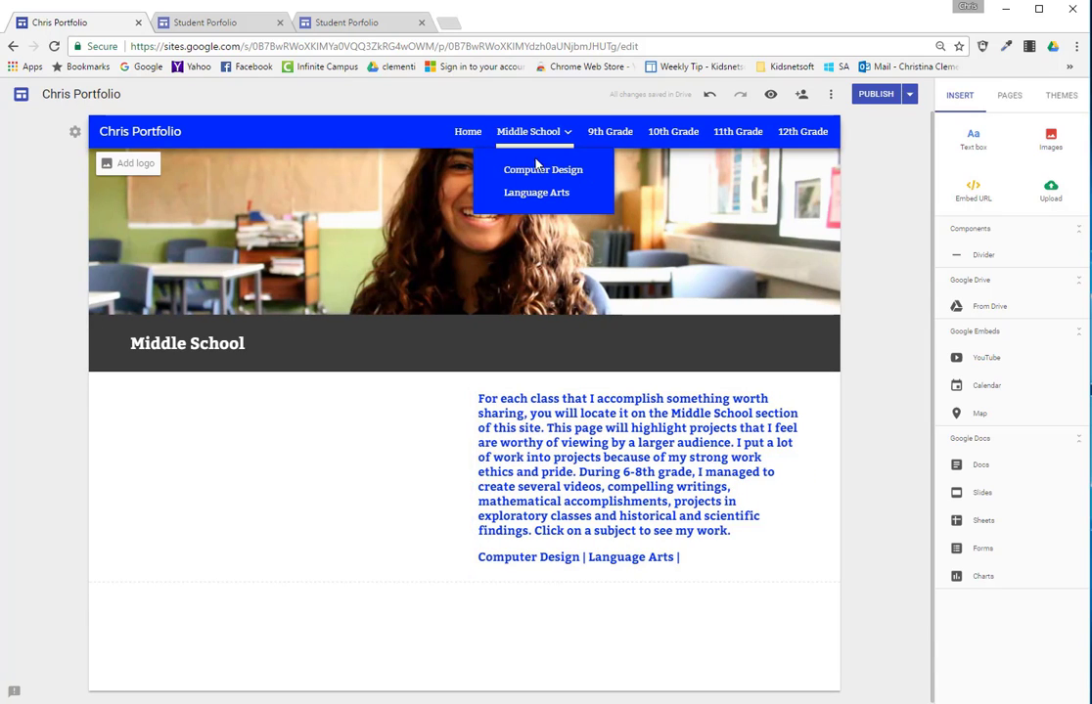
pyautogui.click(1007, 96)
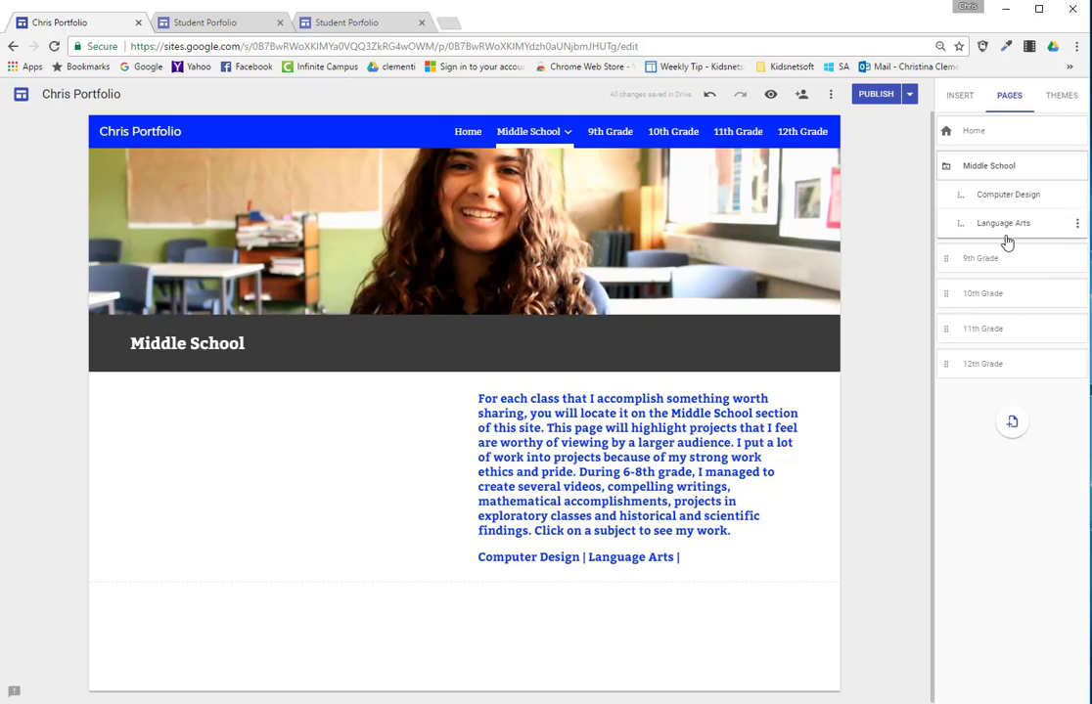
pyautogui.click(570, 550)
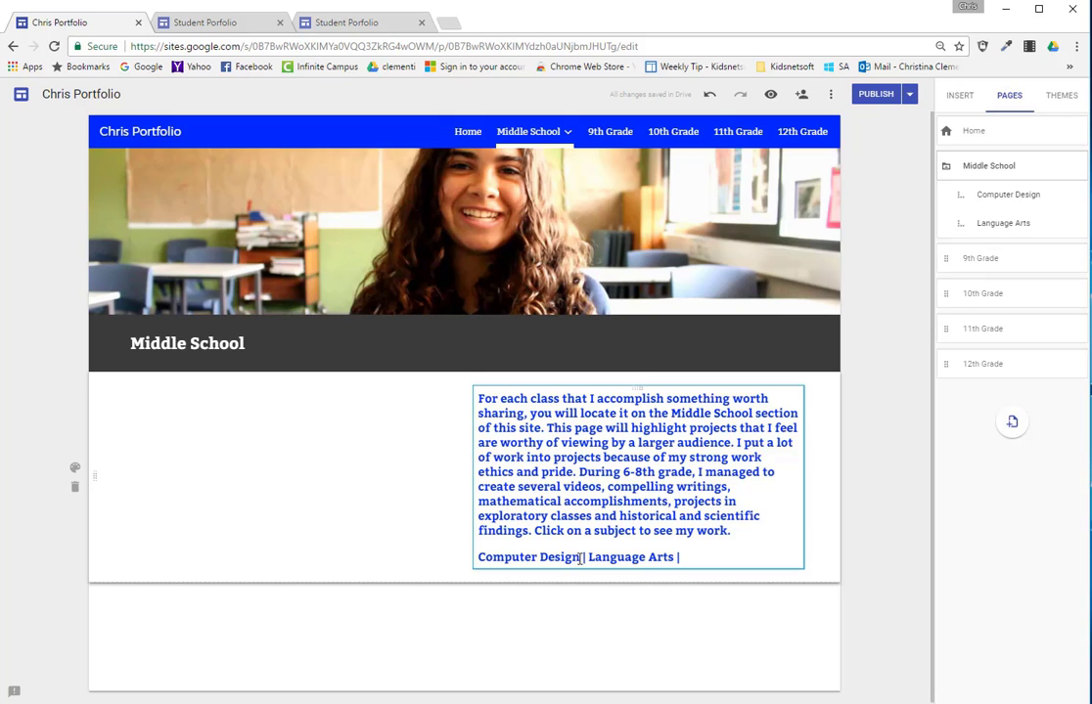
pyautogui.click(581, 557)
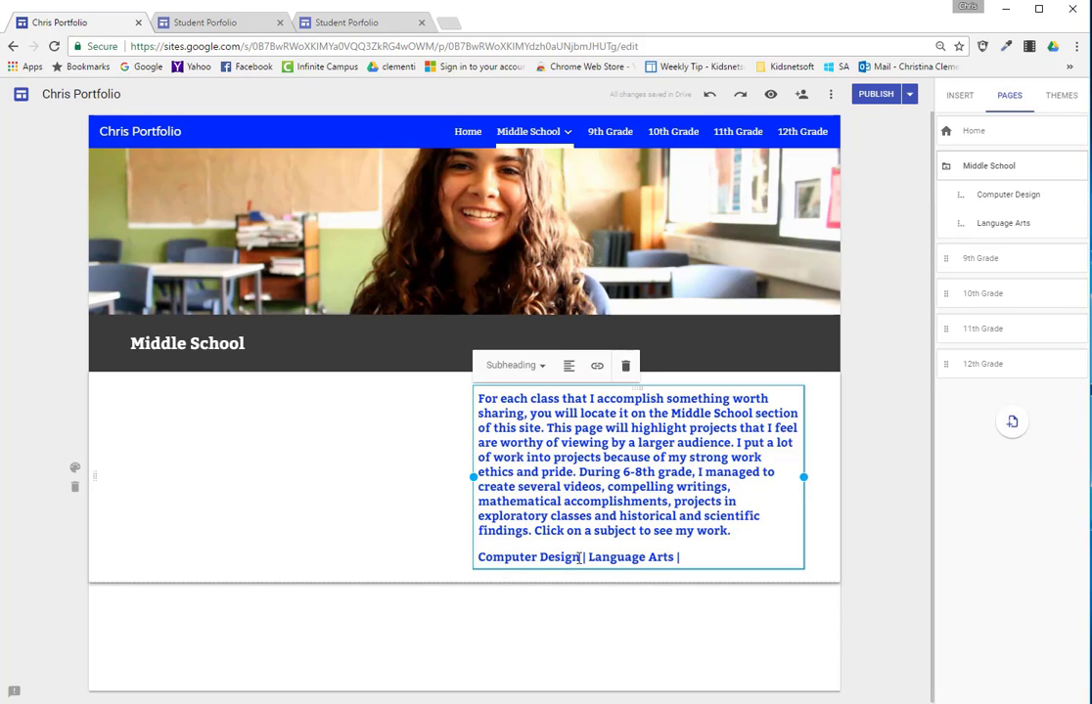
pyautogui.moveTo(581, 557); pyautogui.dragTo(478, 556)
pyautogui.moveTo(533, 131)
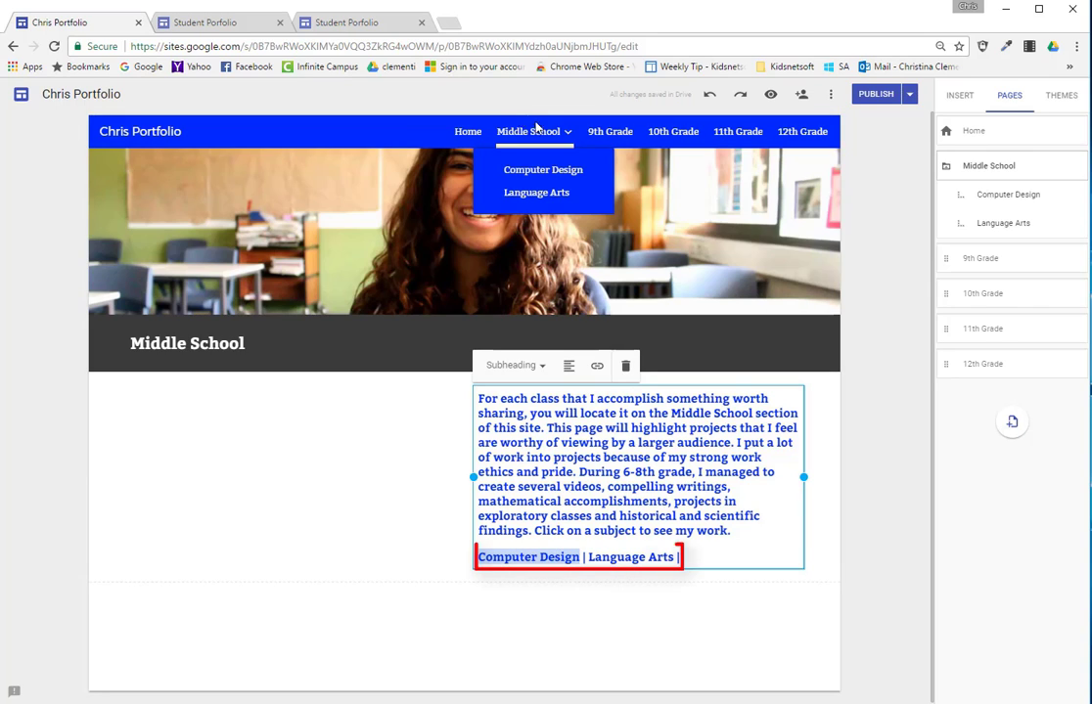
pyautogui.click(597, 368)
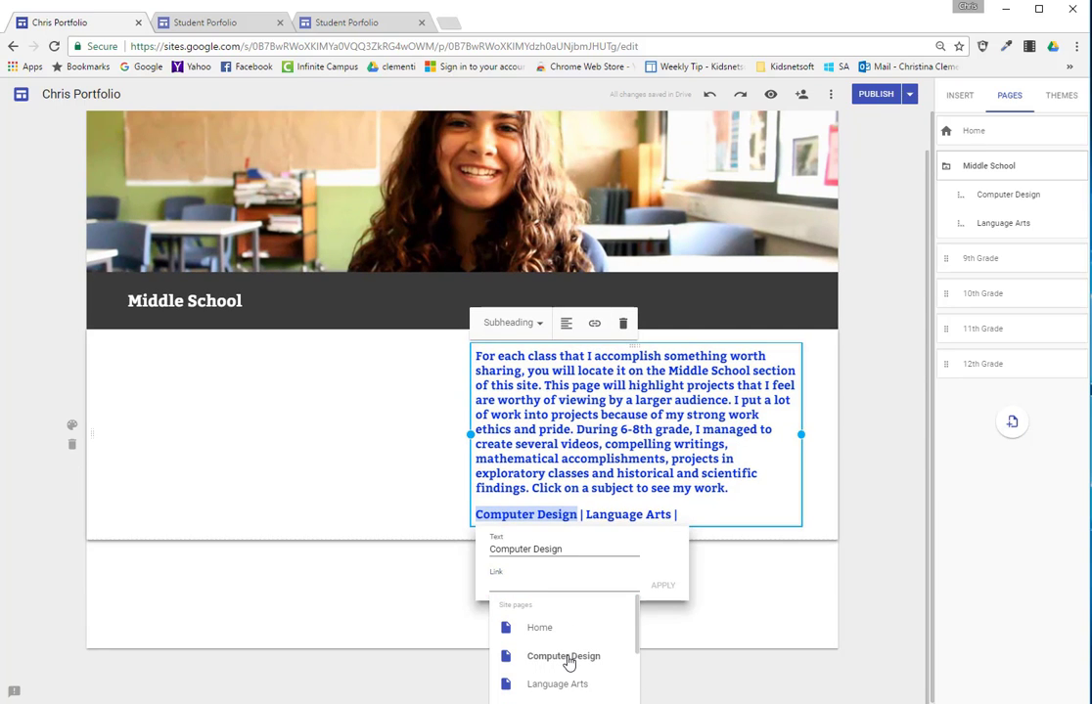
pyautogui.click(566, 660)
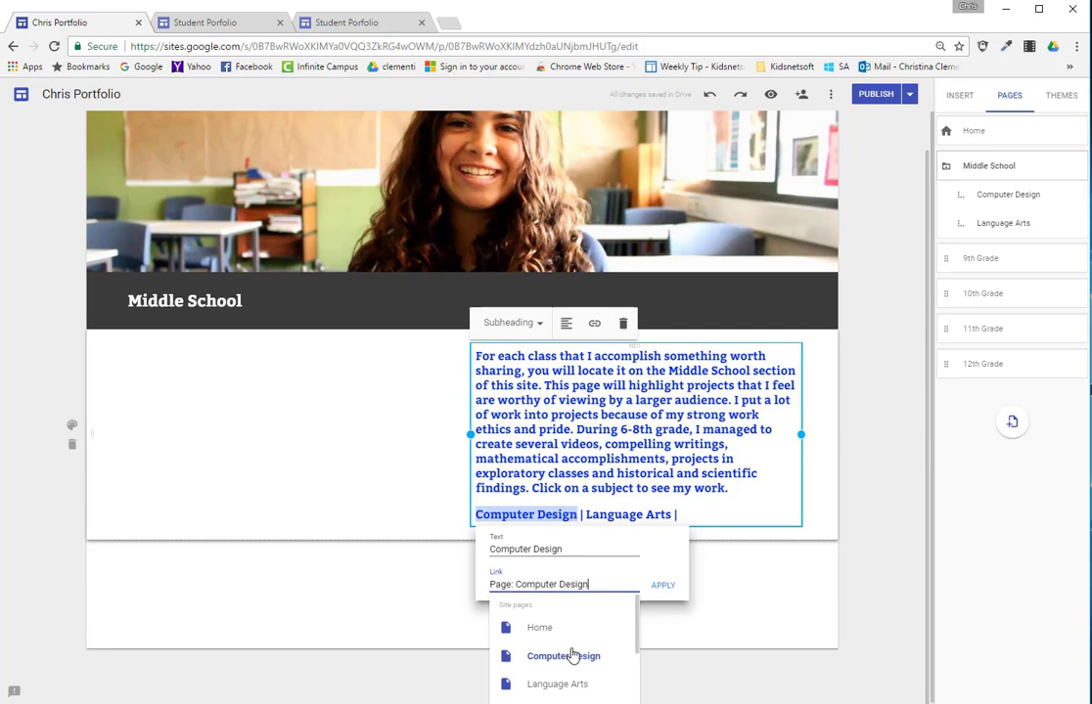
pyautogui.click(660, 587)
# Link the words Language Arts in the subject line to the site's Language Arts page.
pyautogui.moveTo(674, 557); pyautogui.dragTo(592, 556)
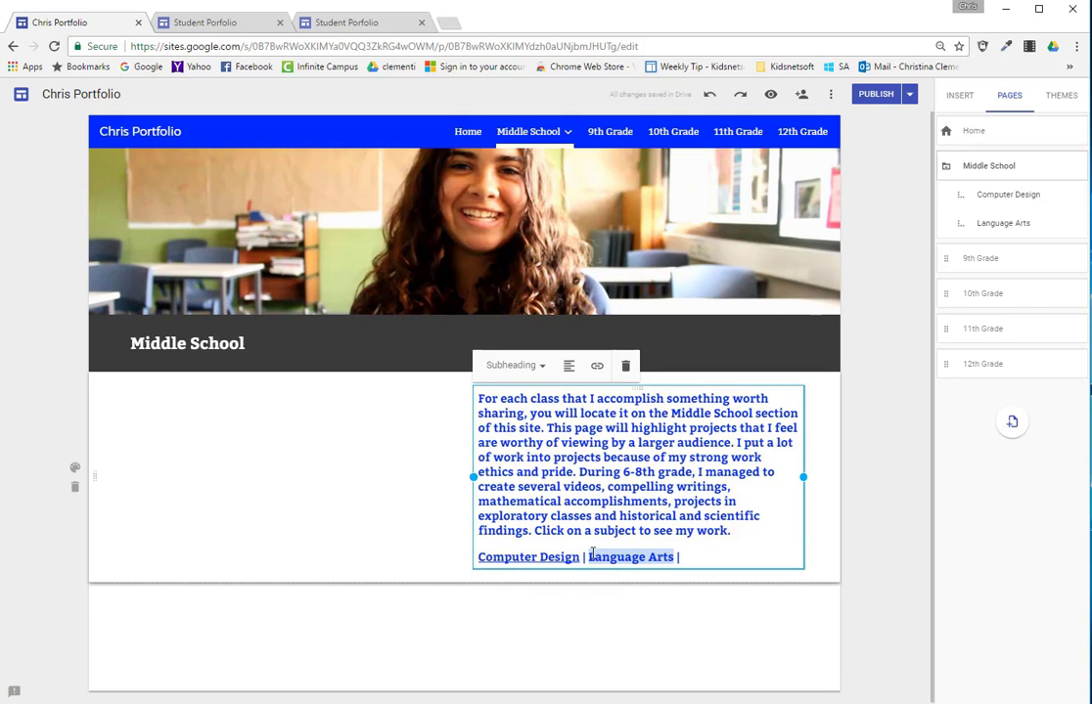
pyautogui.click(596, 368)
pyautogui.scroll(-1, 682, 659)
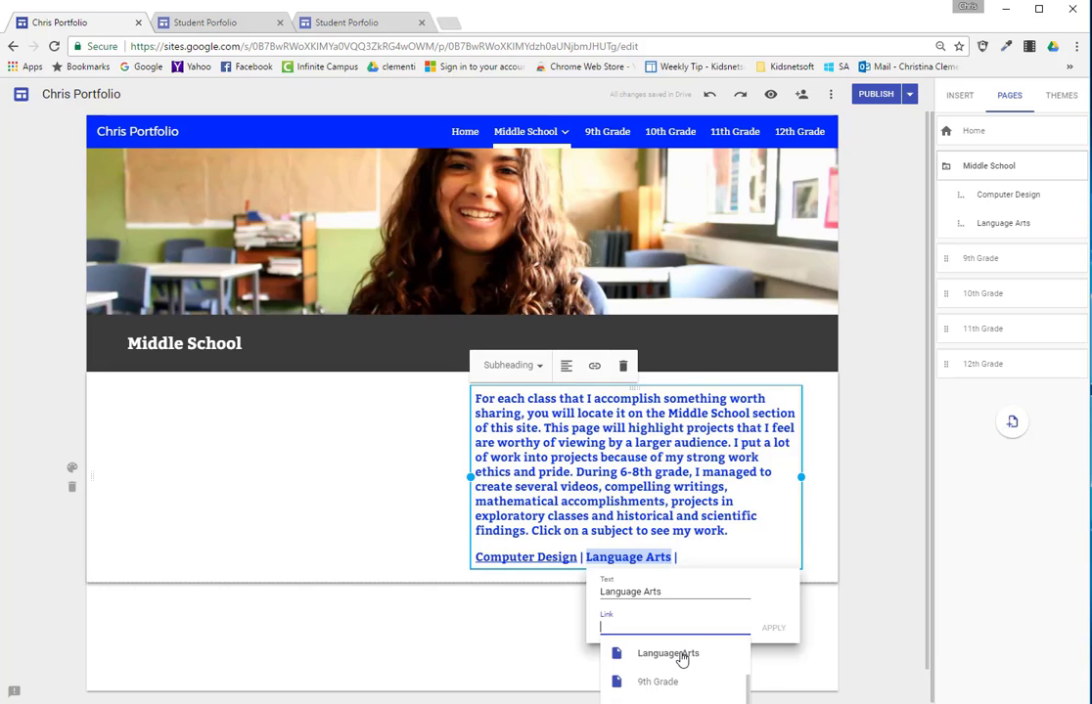
pyautogui.click(682, 654)
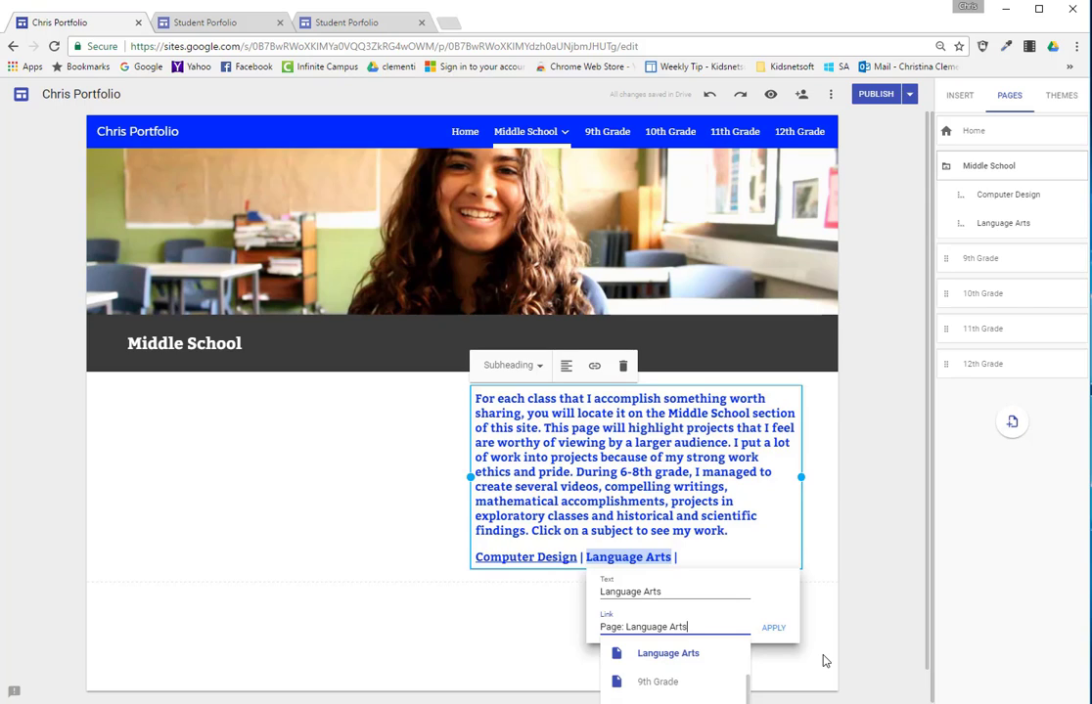
pyautogui.click(773, 628)
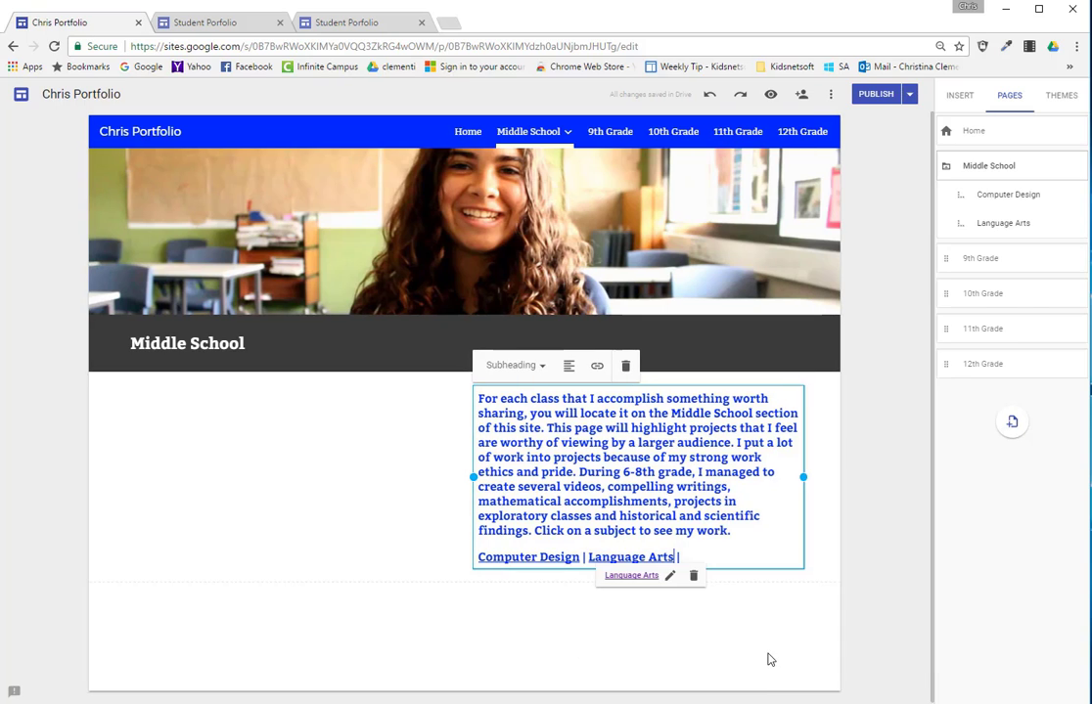
pyautogui.click(585, 654)
# Test the Computer Design link in the subject line and compare it with that page's entry in the Middle School navigation.
pyautogui.click(538, 556)
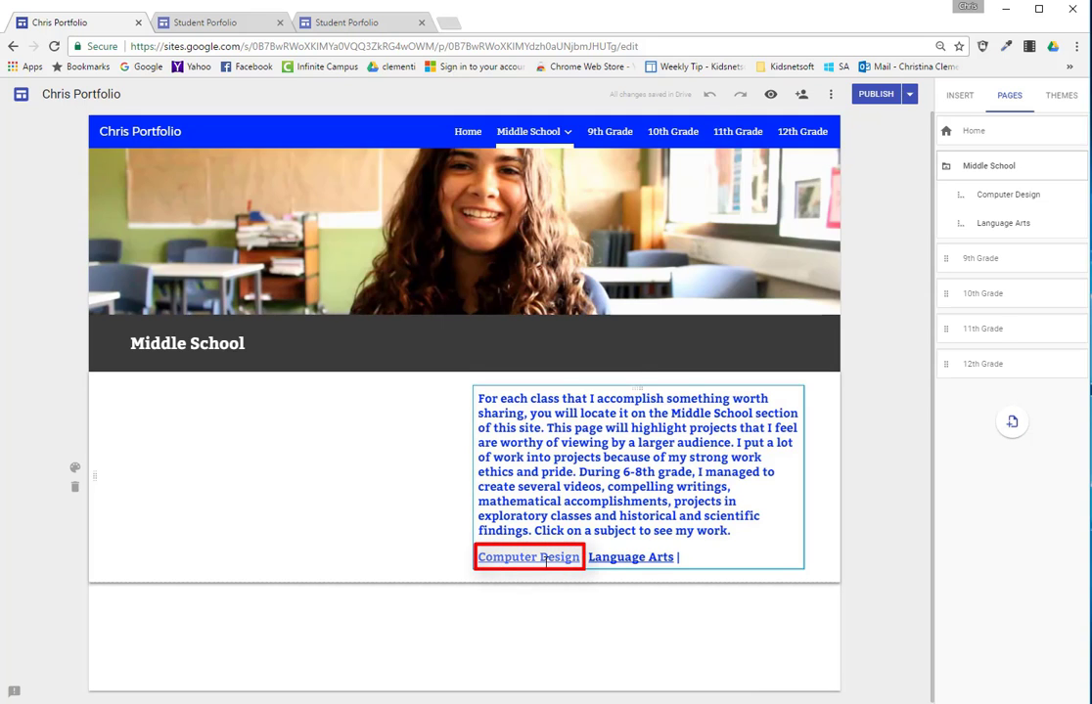
pyautogui.click(529, 576)
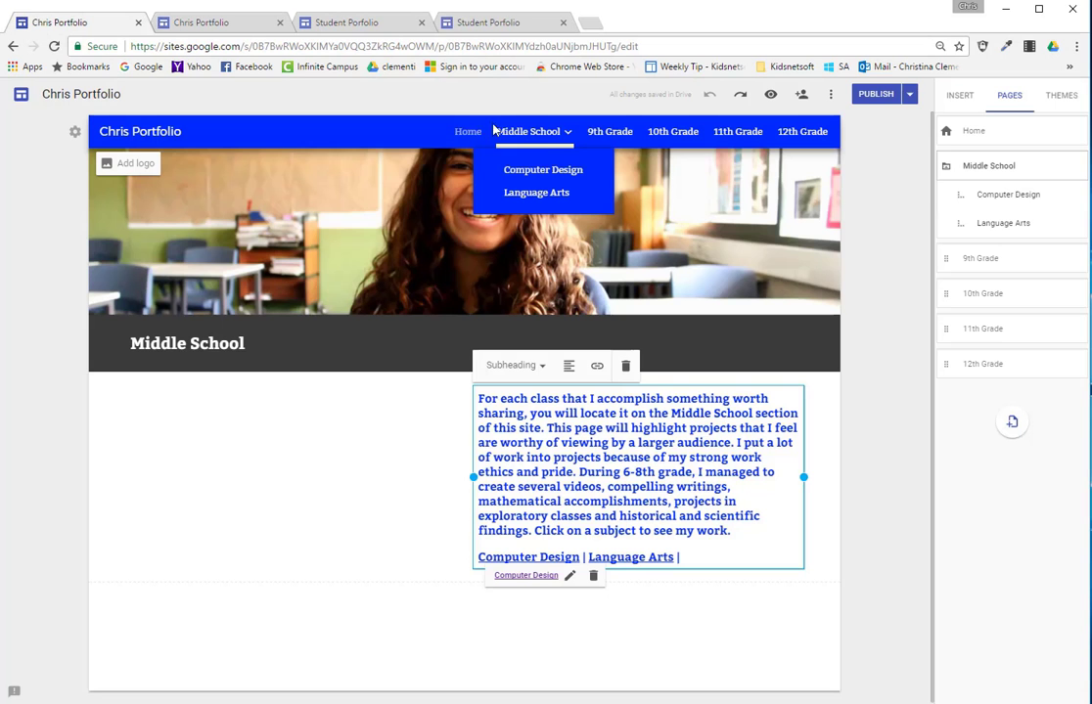
pyautogui.click(544, 171)
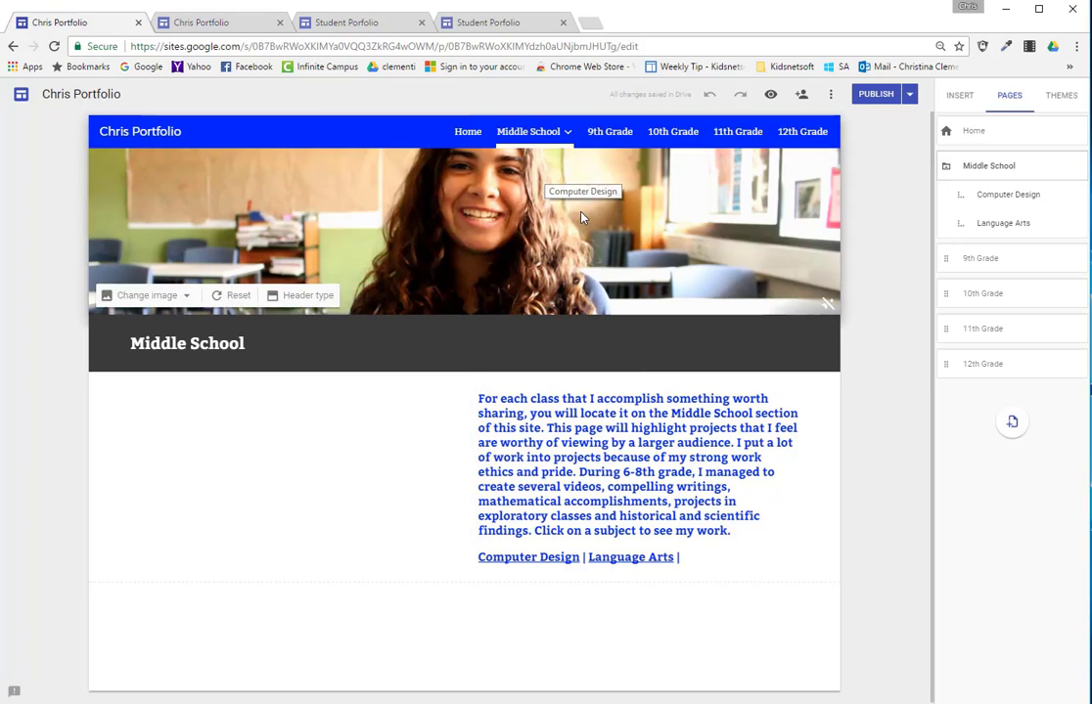
# Insert the classroom photo titled "NASA Visualization Explorer Now Available For All iOS Devi..." from a Google image search into the Middle School page.
pyautogui.click(952, 101)
pyautogui.click(1050, 139)
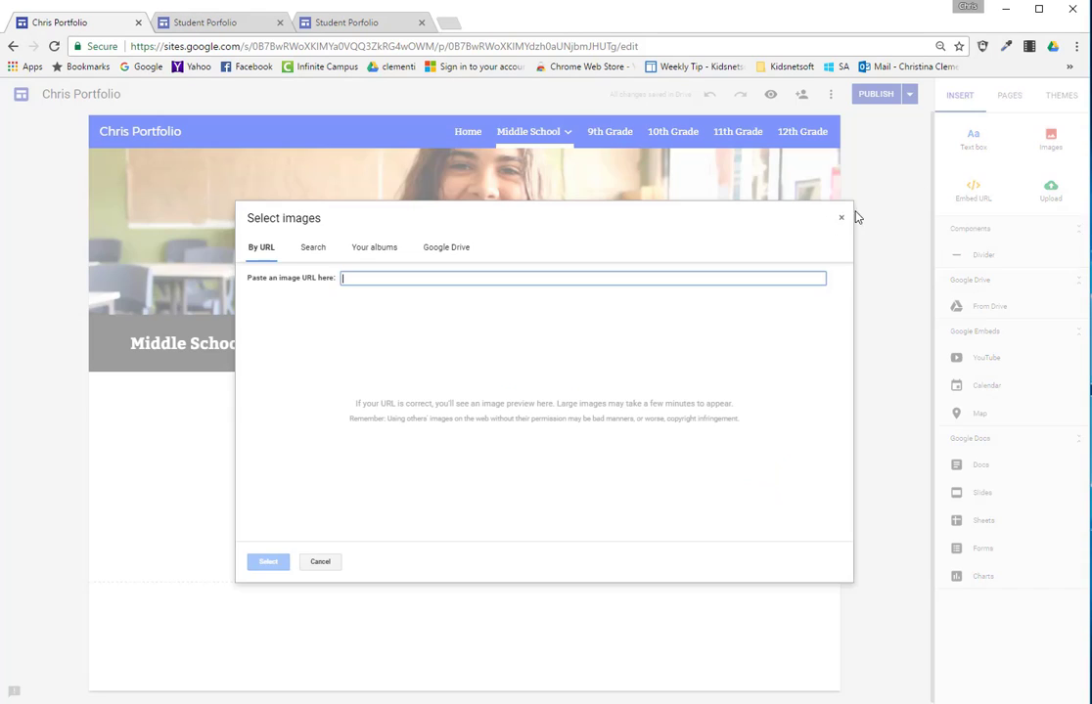
pyautogui.click(314, 249)
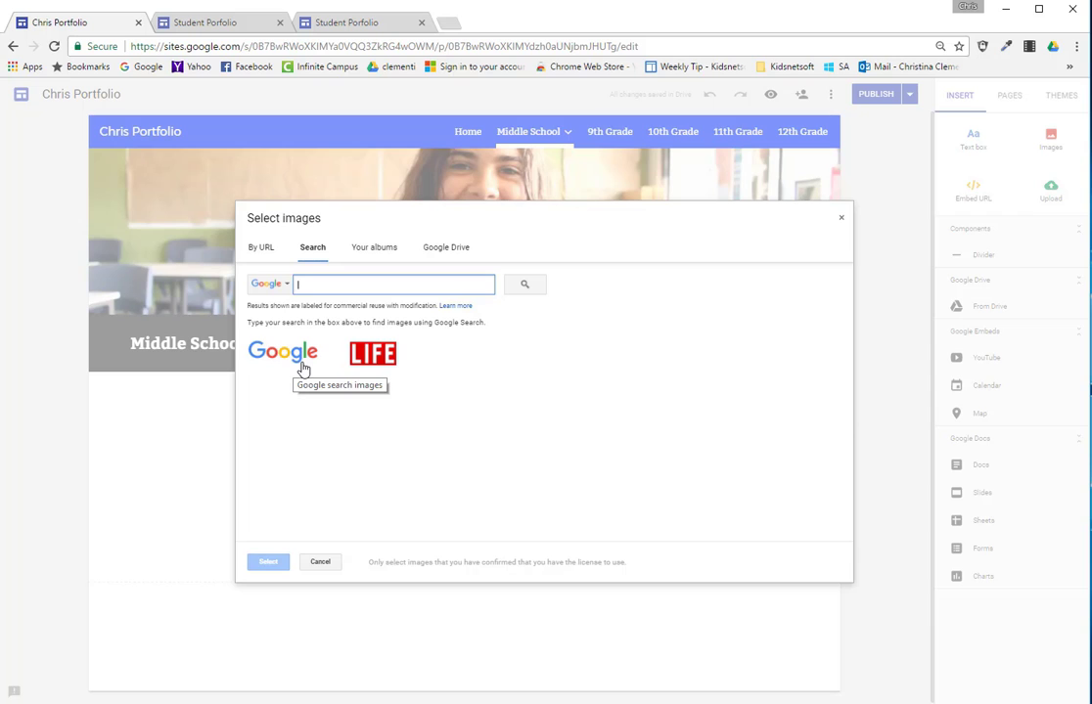
pyautogui.click(304, 367)
pyautogui.scroll(-3, 473, 434)
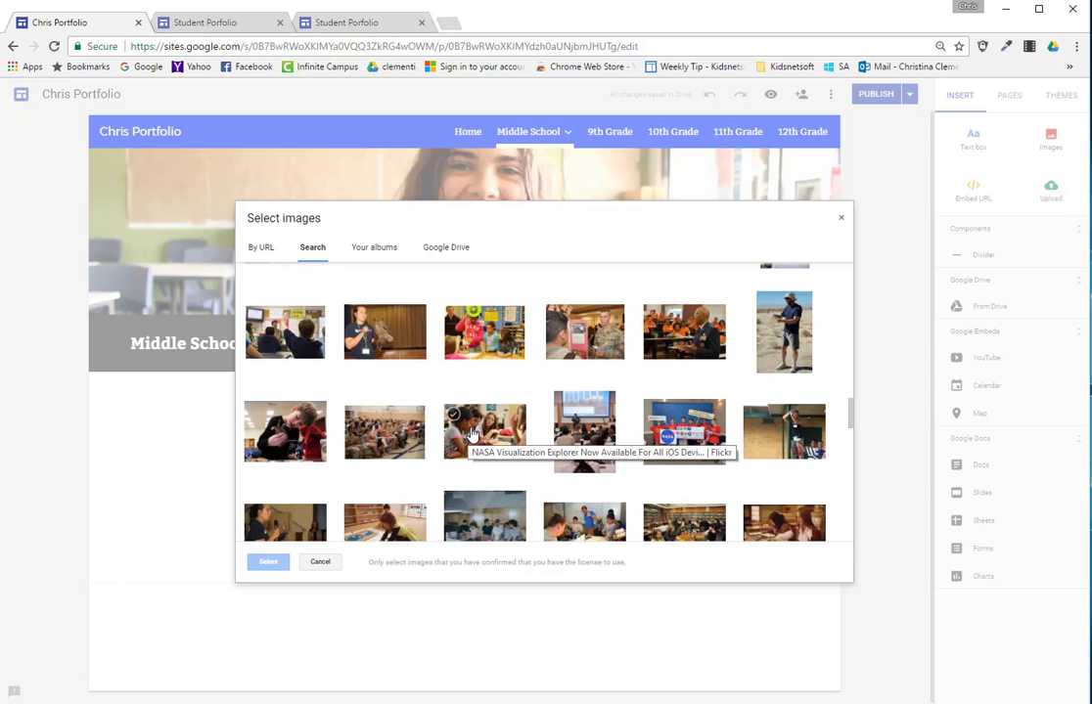
pyautogui.click(473, 433)
pyautogui.click(268, 562)
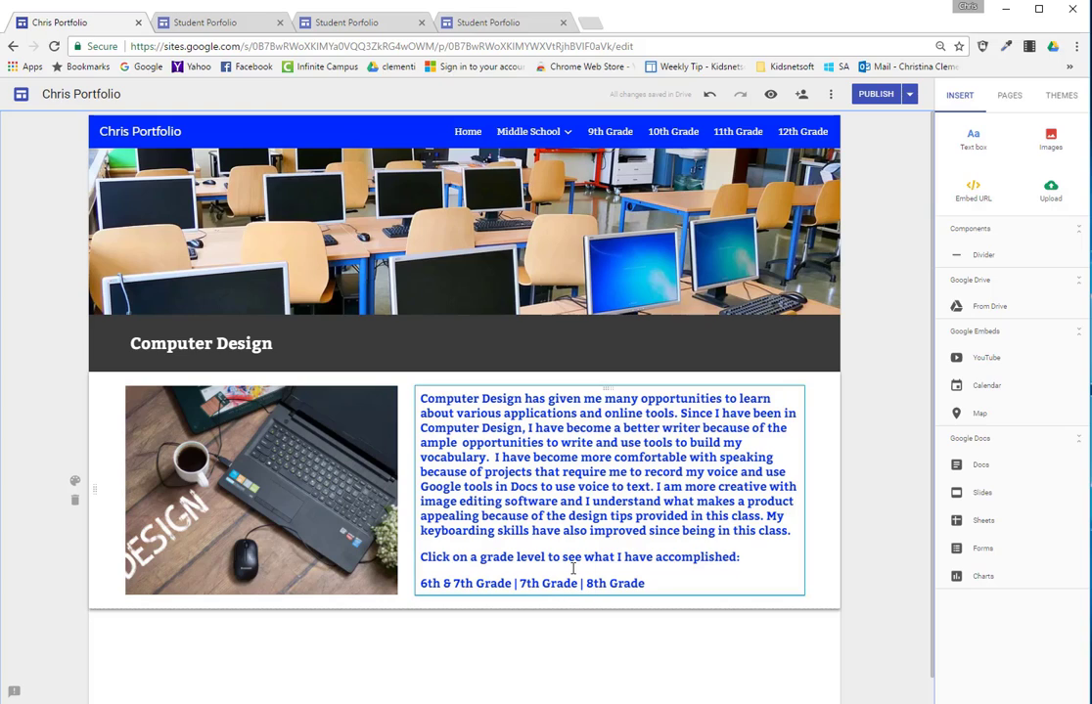
pyautogui.click(446, 583)
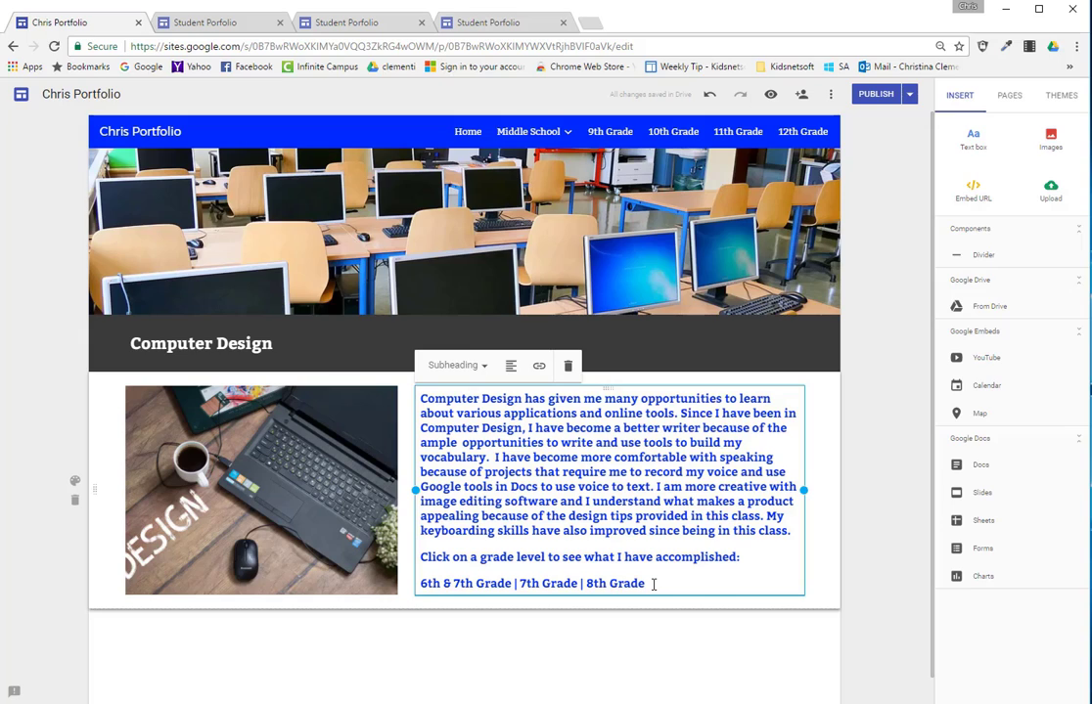
pyautogui.moveTo(654, 584); pyautogui.dragTo(425, 596)
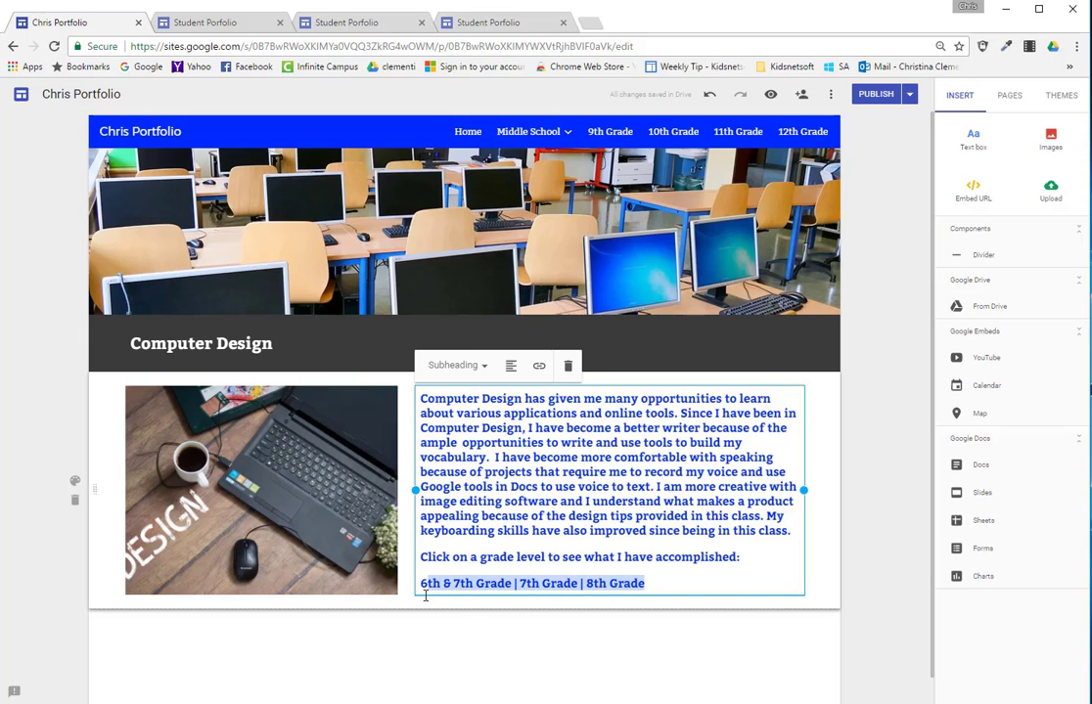
pyautogui.click(426, 598)
# Add a new page named 6th & 7th Grade to the site.
pyautogui.click(1008, 98)
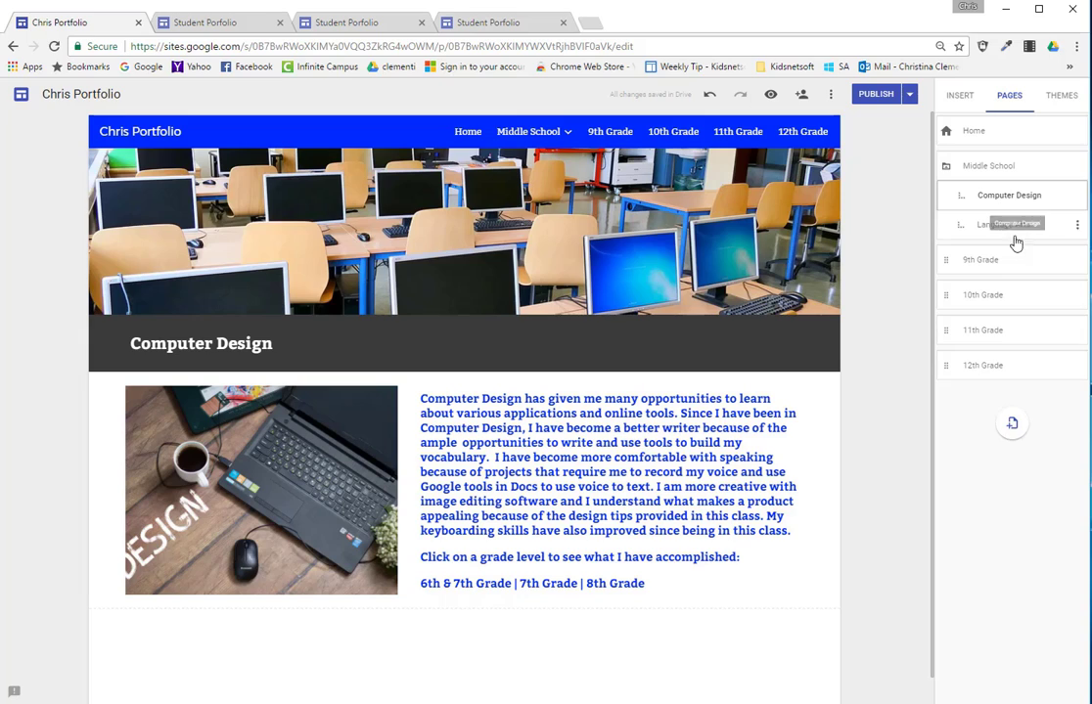
pyautogui.click(1012, 423)
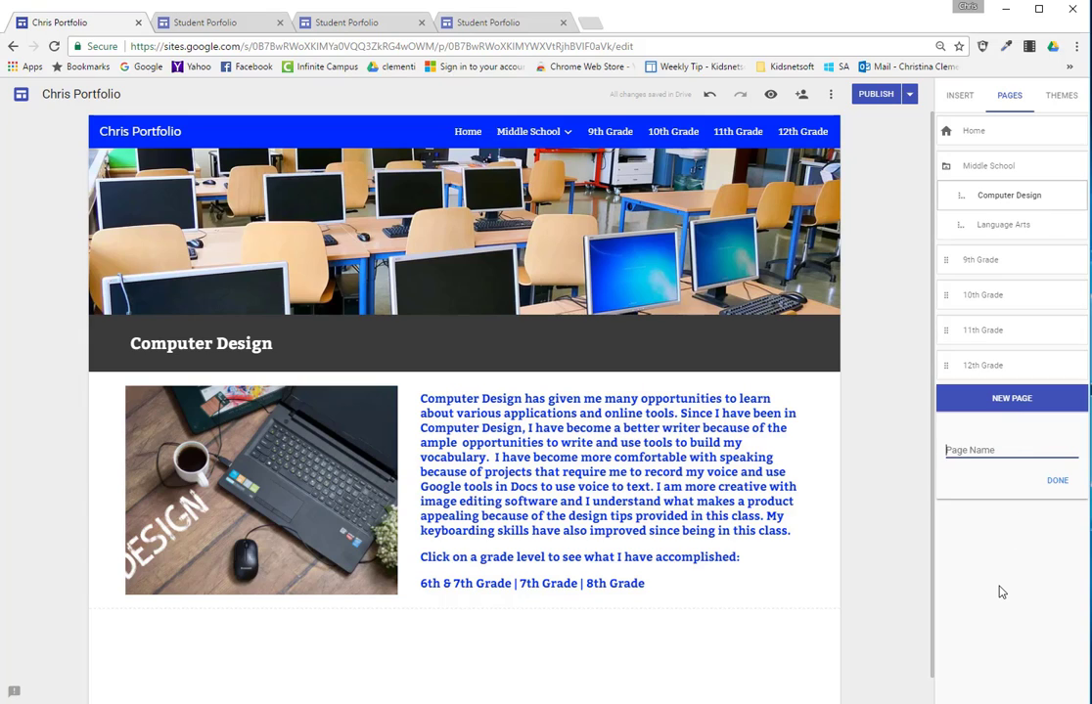
pyautogui.write('6th & 7th Grade')
pyautogui.click(1058, 481)
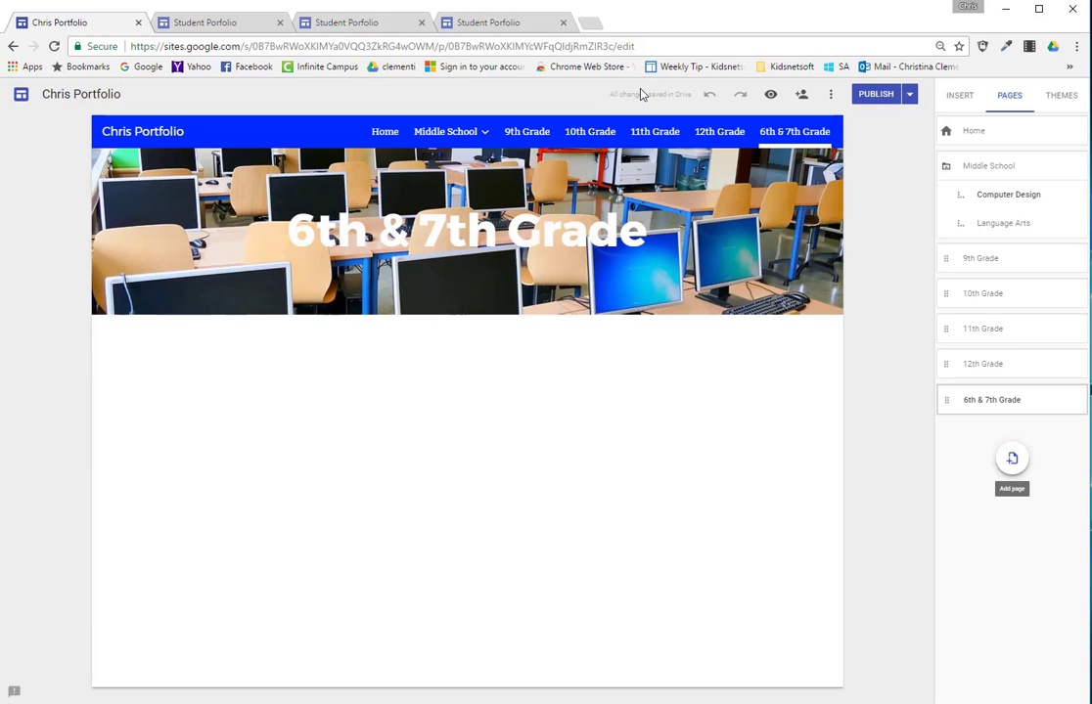
# On the Computer Design page, link the words 6th & 7th Grade in the grade line to the site's 6th & 7th Grade page.
pyautogui.moveTo(440, 131)
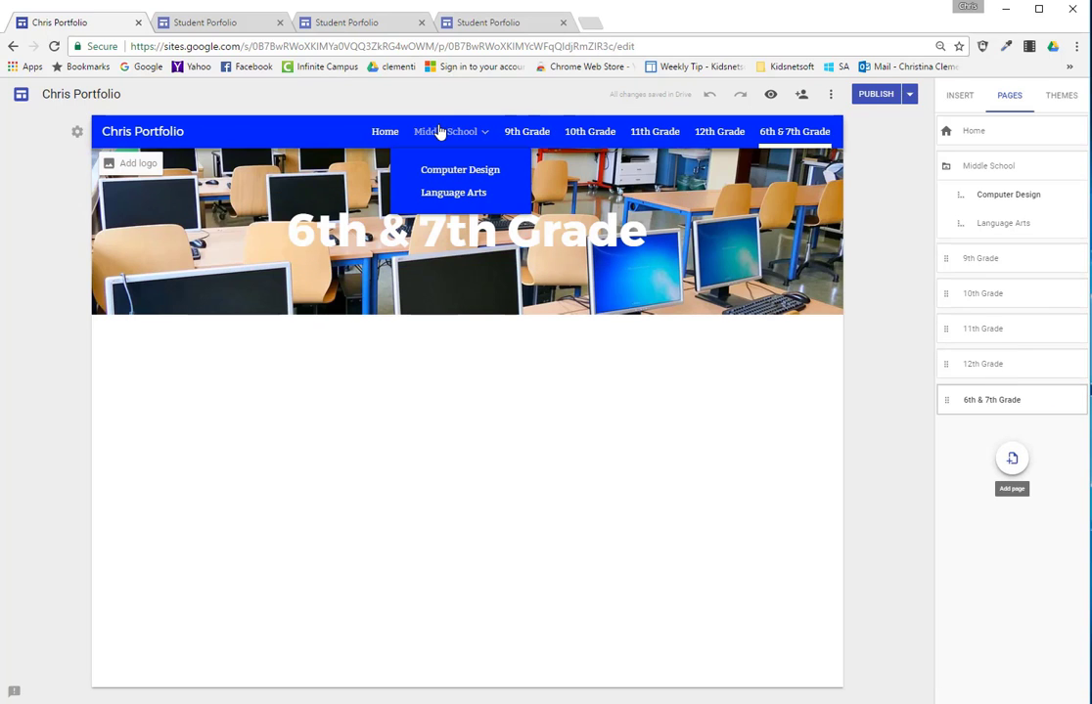
pyautogui.click(441, 178)
pyautogui.click(511, 583)
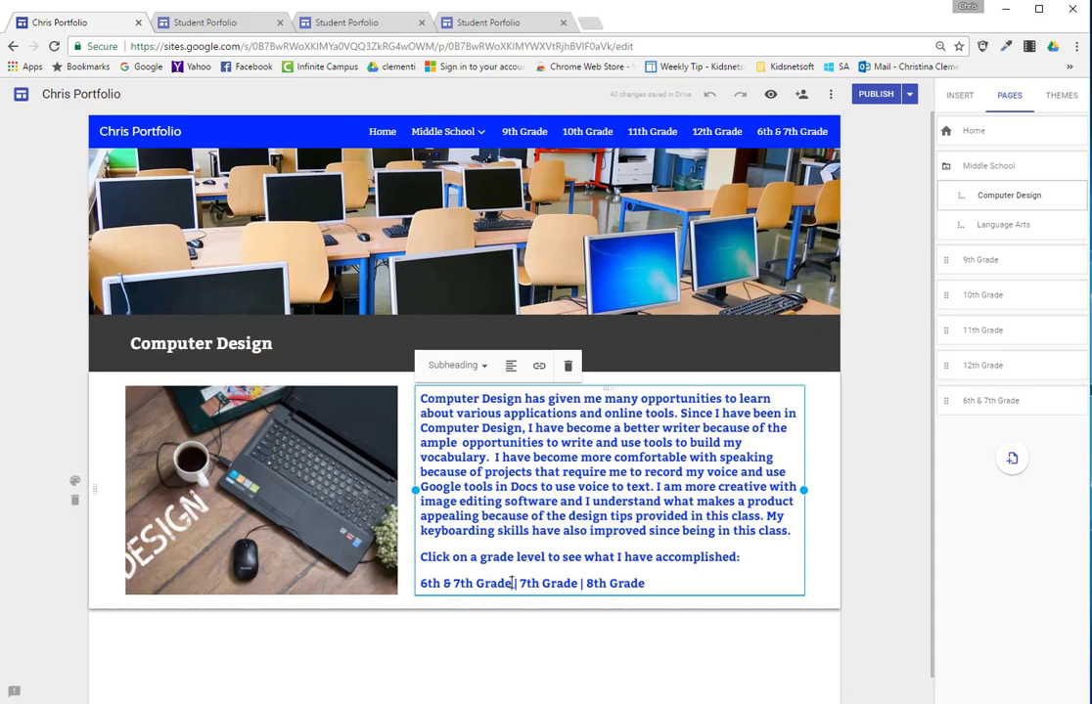
pyautogui.doubleClick(489, 583)
pyautogui.moveTo(476, 582); pyautogui.dragTo(422, 580)
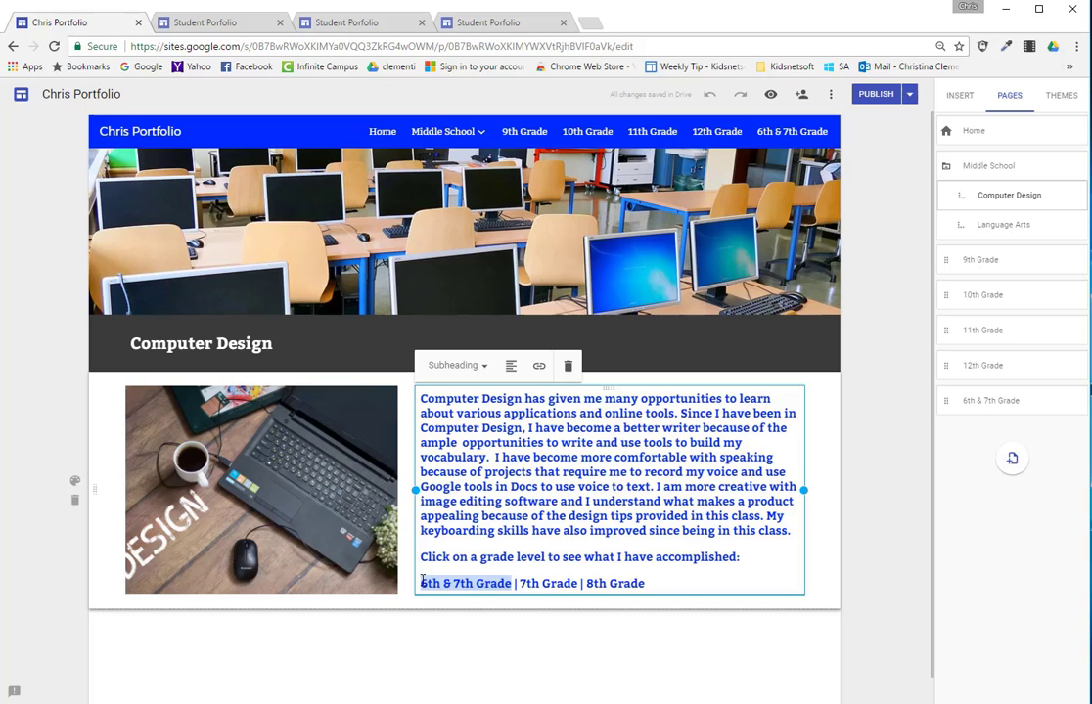
pyautogui.click(538, 365)
pyautogui.scroll(-5, 497, 634)
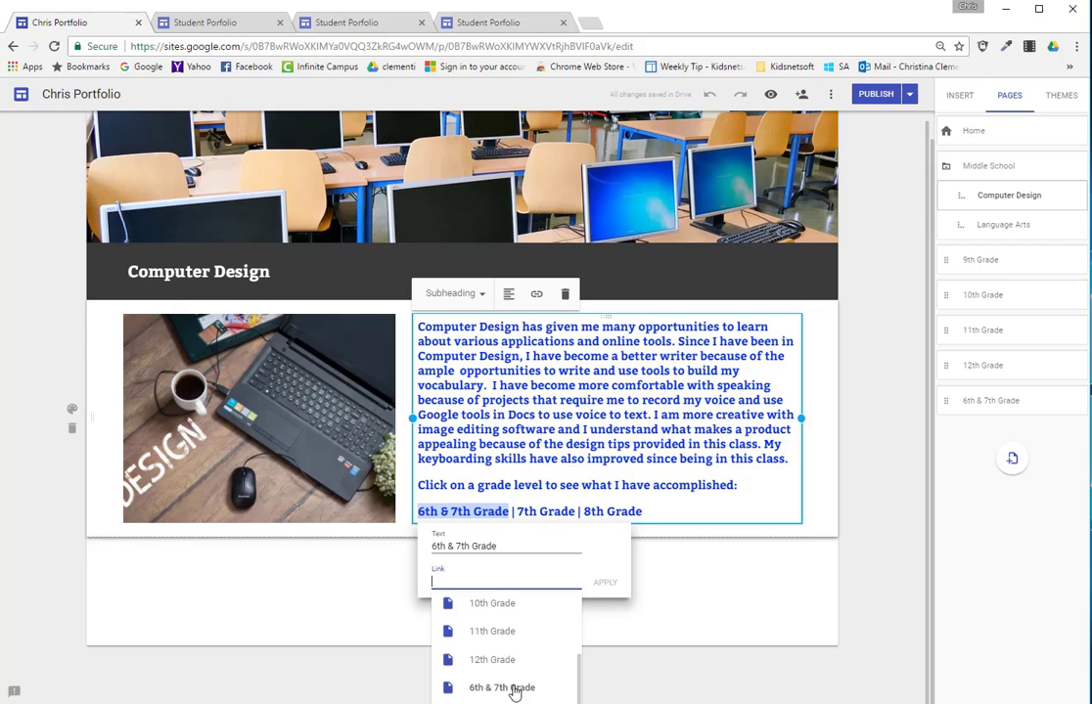
pyautogui.click(514, 690)
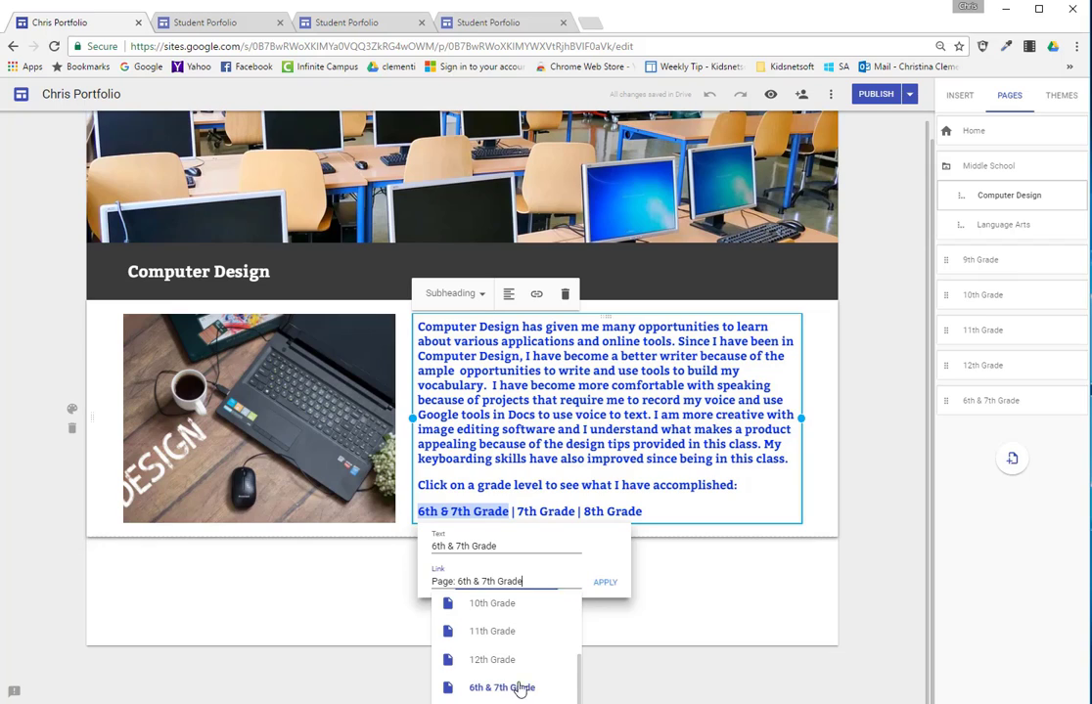
pyautogui.click(602, 587)
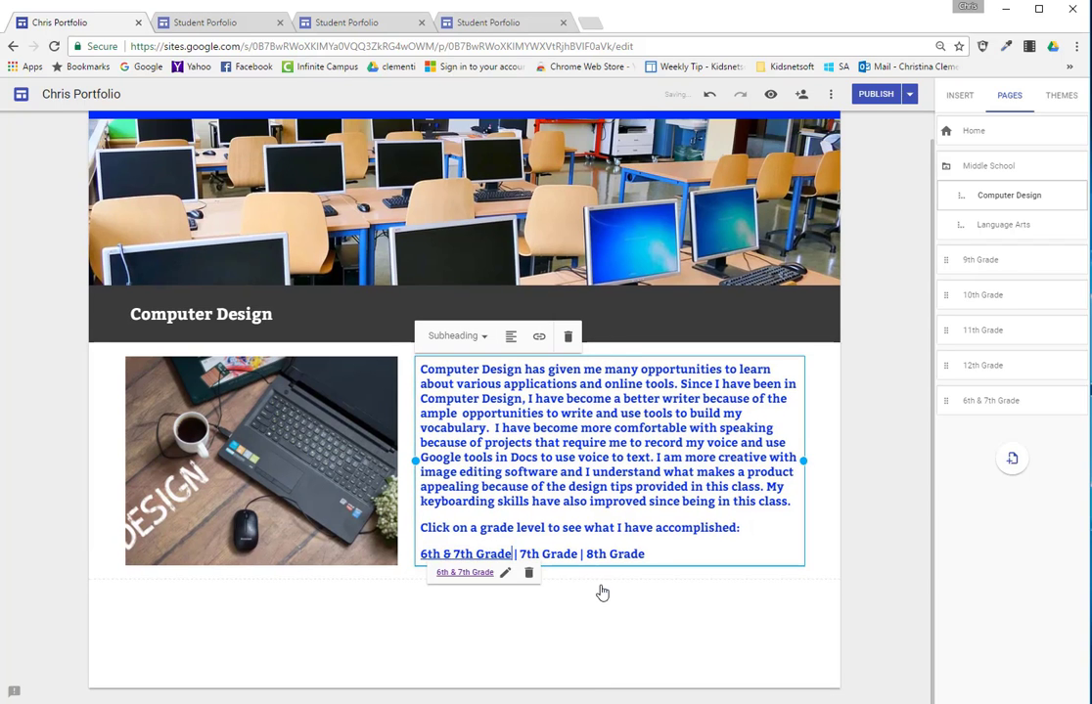
# Move the 6th & 7th Grade page under Middle School, directly below Computer Design, and hide it from the navigation.
pyautogui.moveTo(967, 408); pyautogui.dragTo(996, 213)
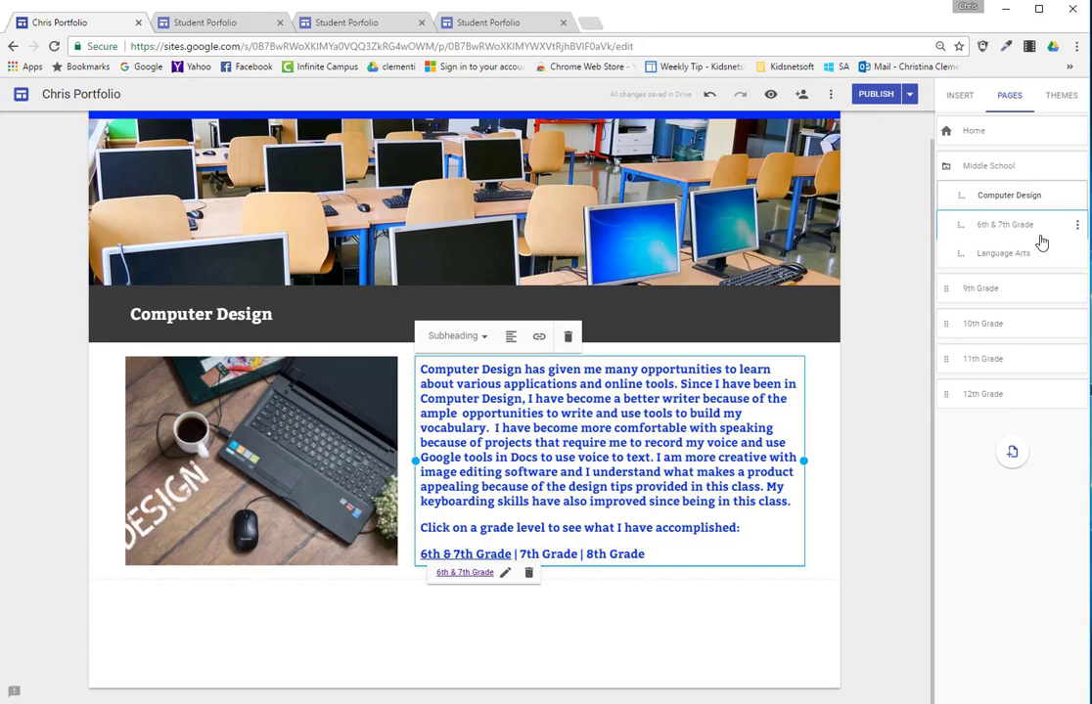
pyautogui.click(986, 203)
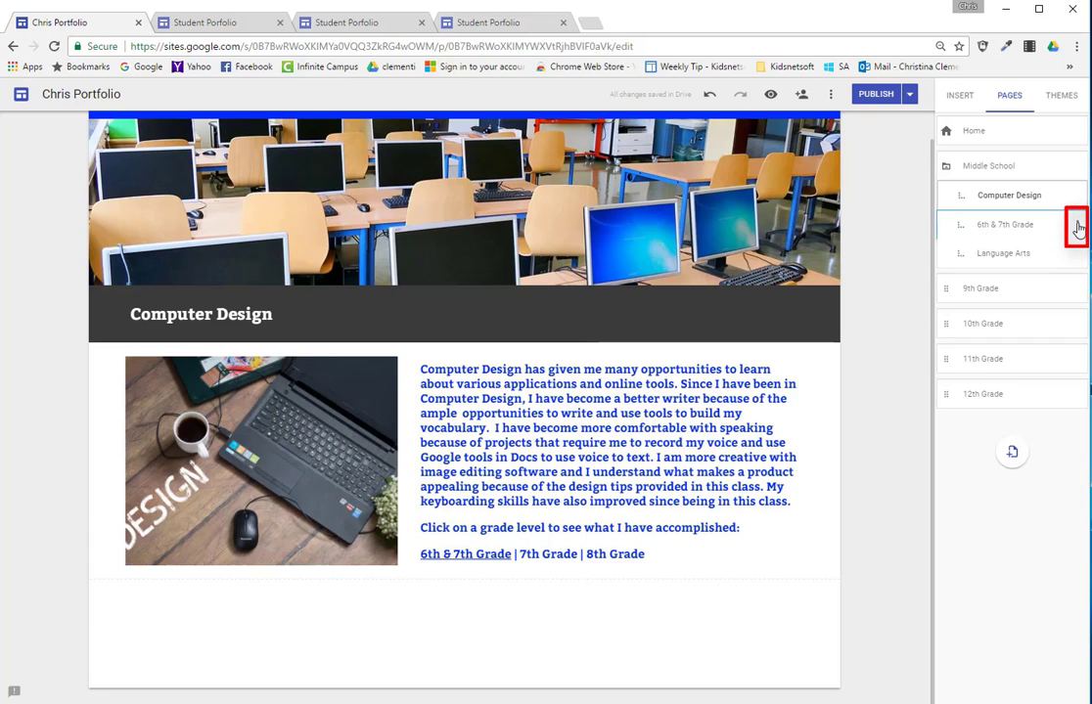
pyautogui.scroll(1, 682, 157)
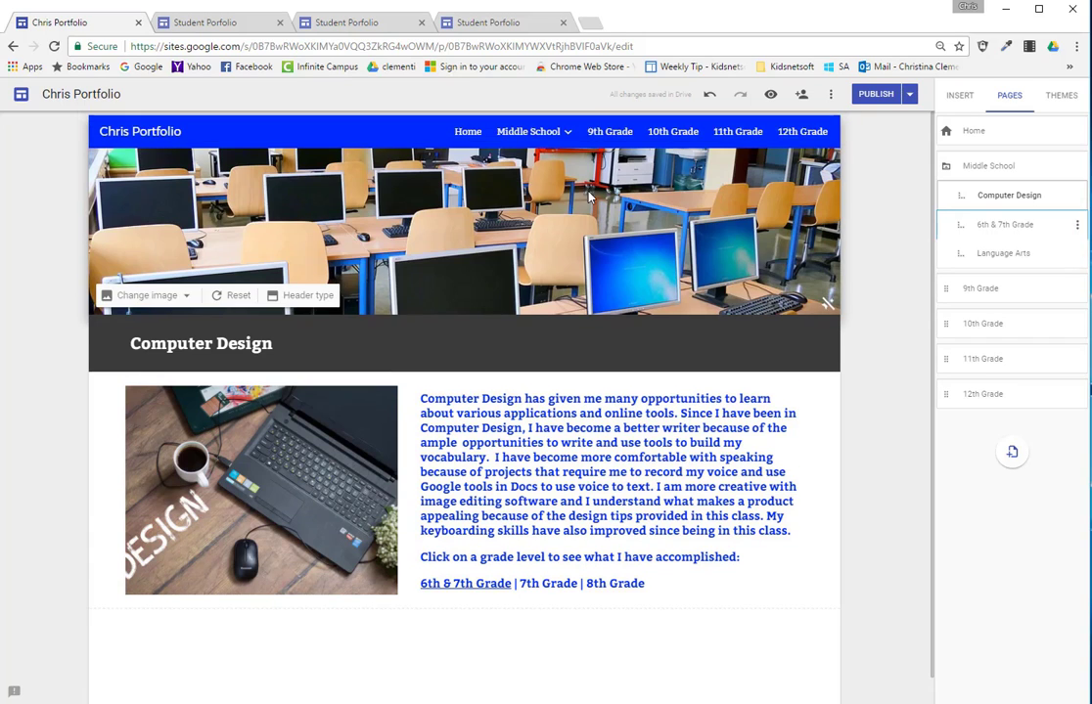
pyautogui.moveTo(506, 139)
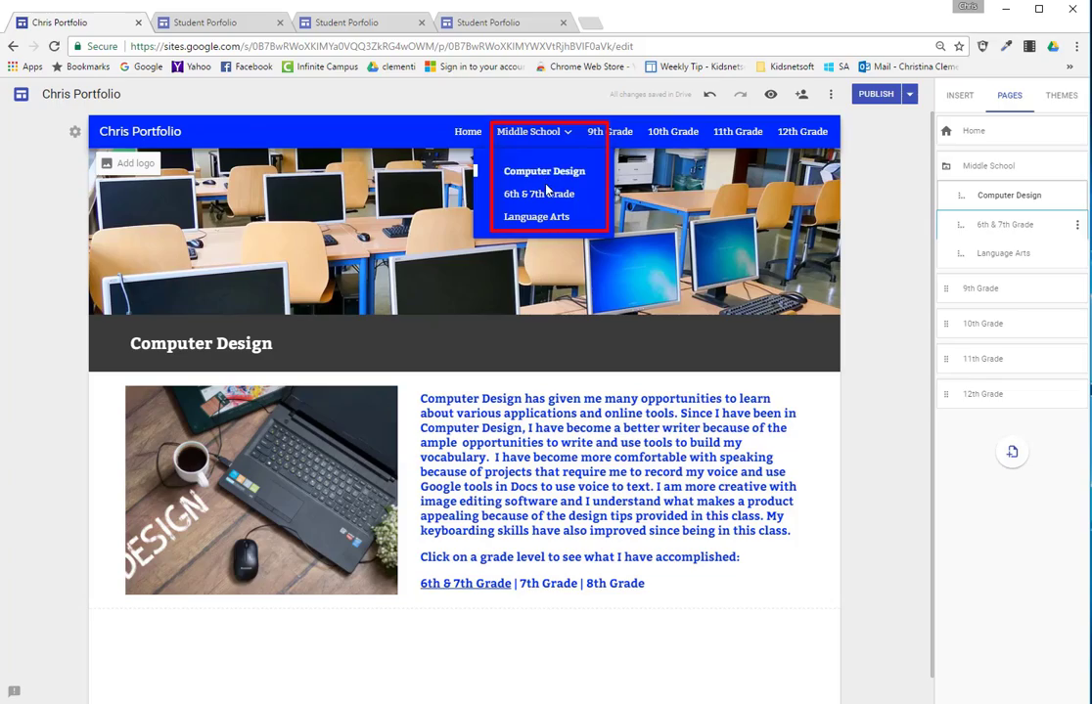
pyautogui.click(1079, 227)
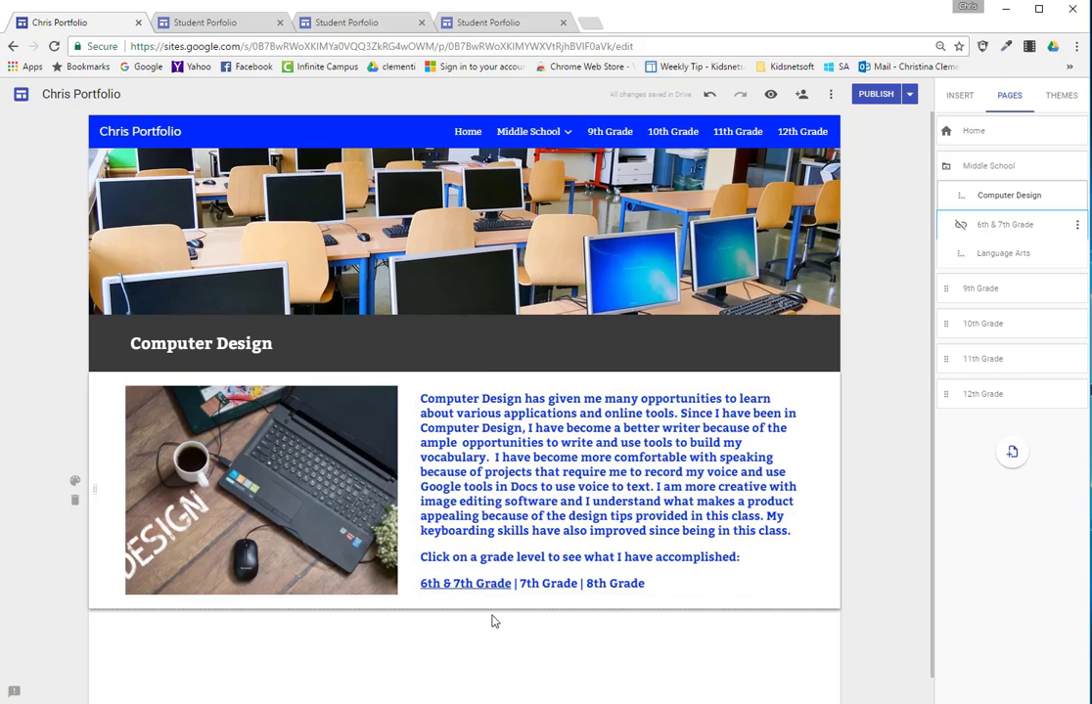
# Add a new page named Advanced 7th Grade to the site.
pyautogui.click(619, 580)
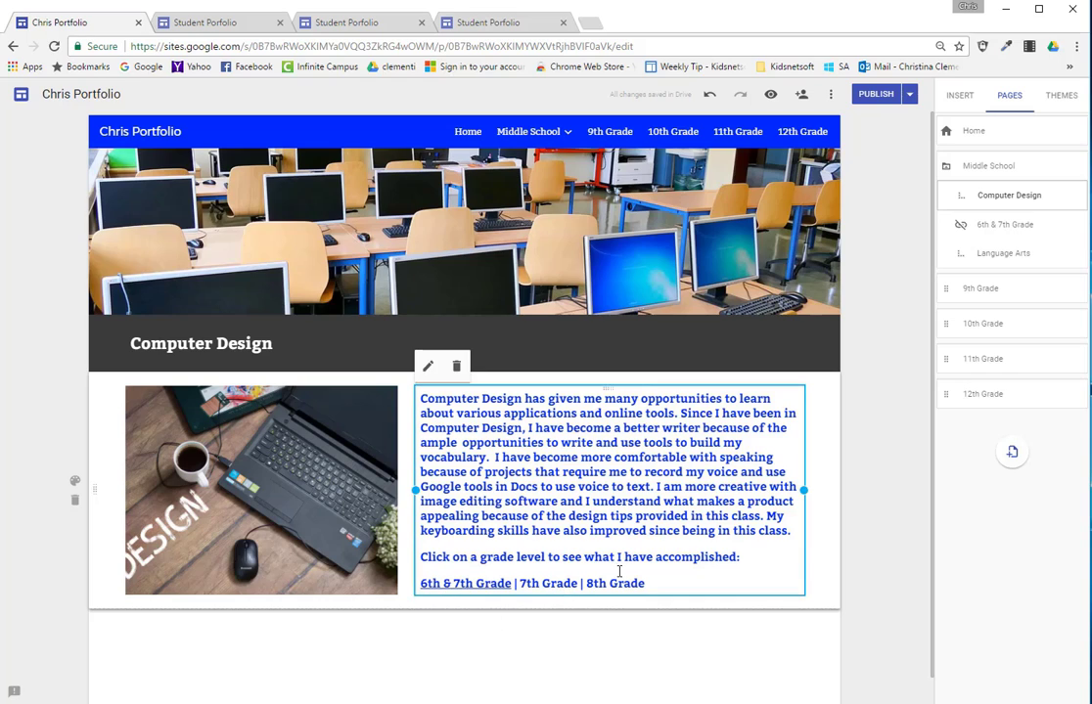
pyautogui.click(1011, 452)
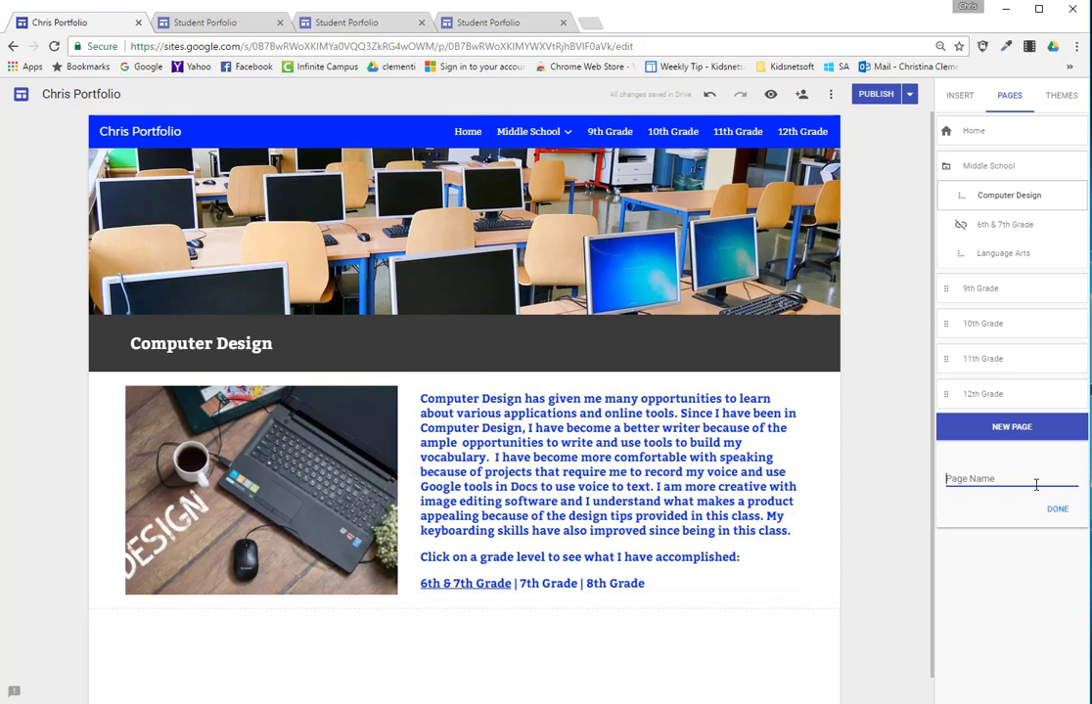
pyautogui.write('Advanced 7th Grade')
pyautogui.click(1062, 512)
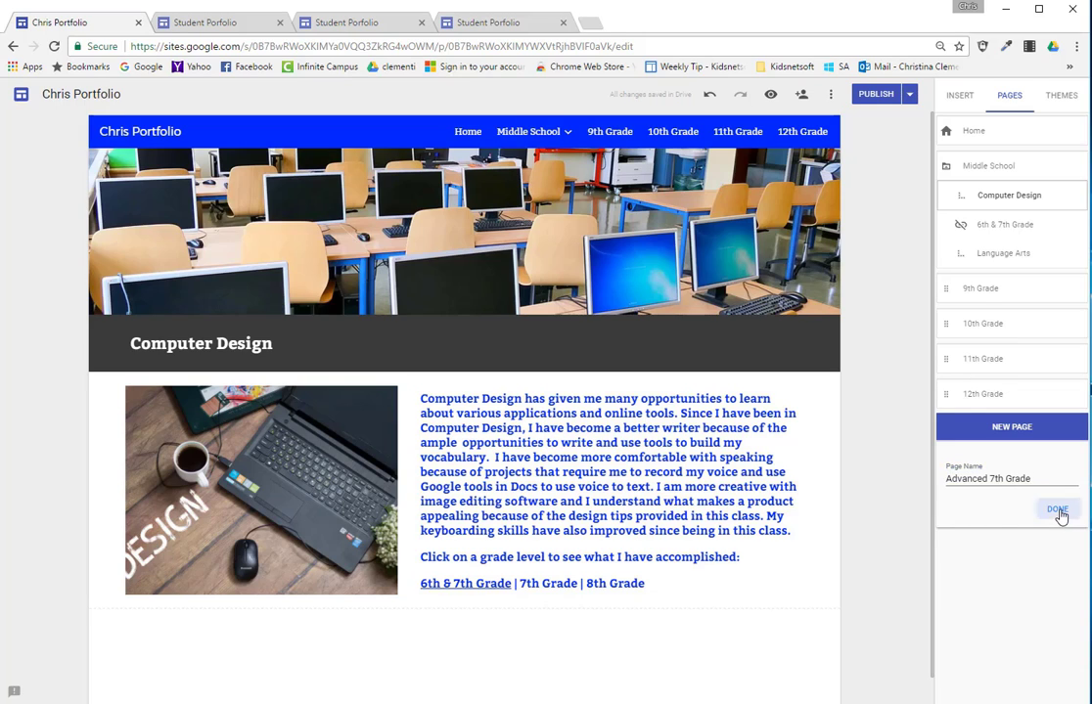
# Return to the Computer Design page and change 7th Grade in the grade line to Advanced 7th Grade.
pyautogui.moveTo(550, 142)
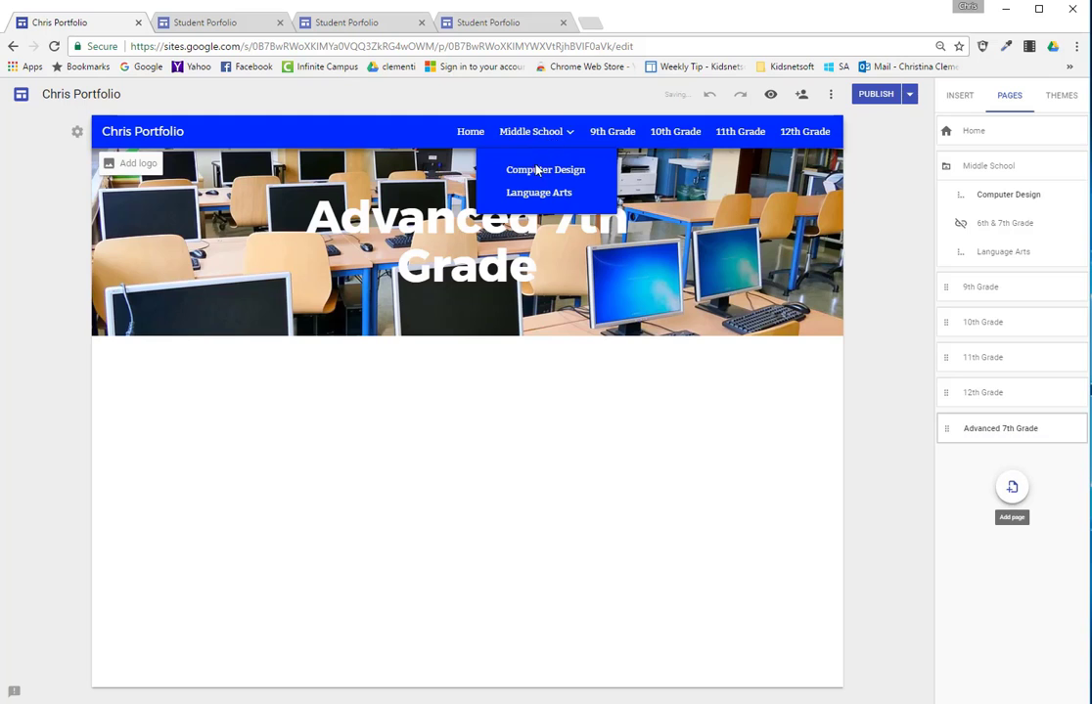
pyautogui.click(416, 170)
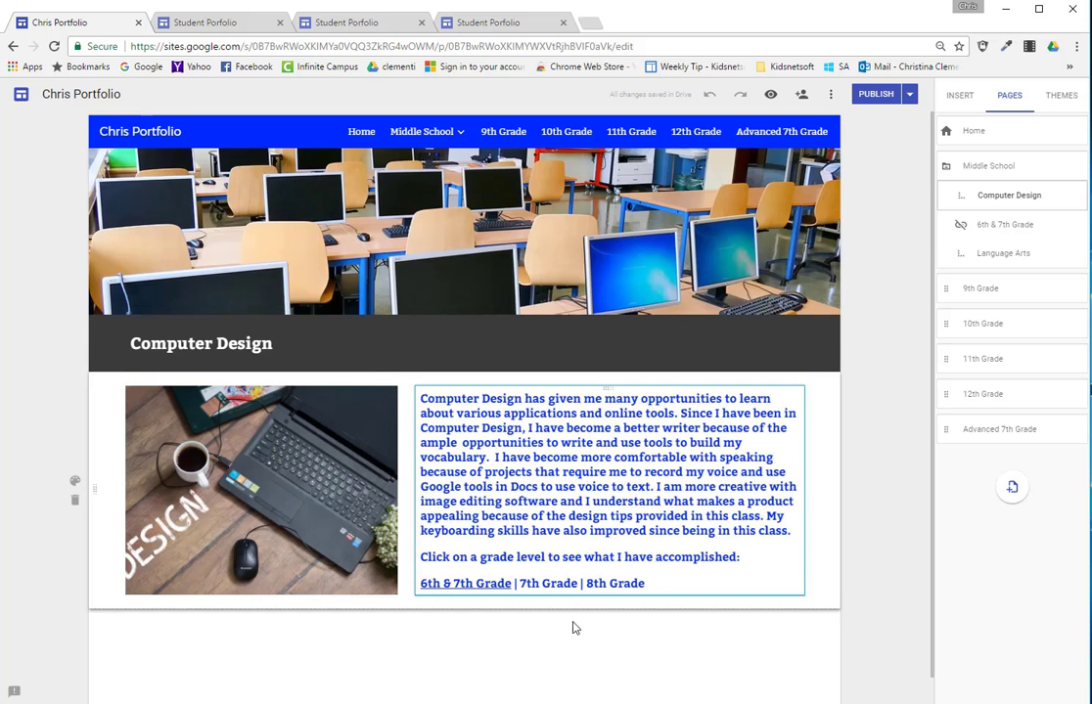
pyautogui.doubleClick(544, 582)
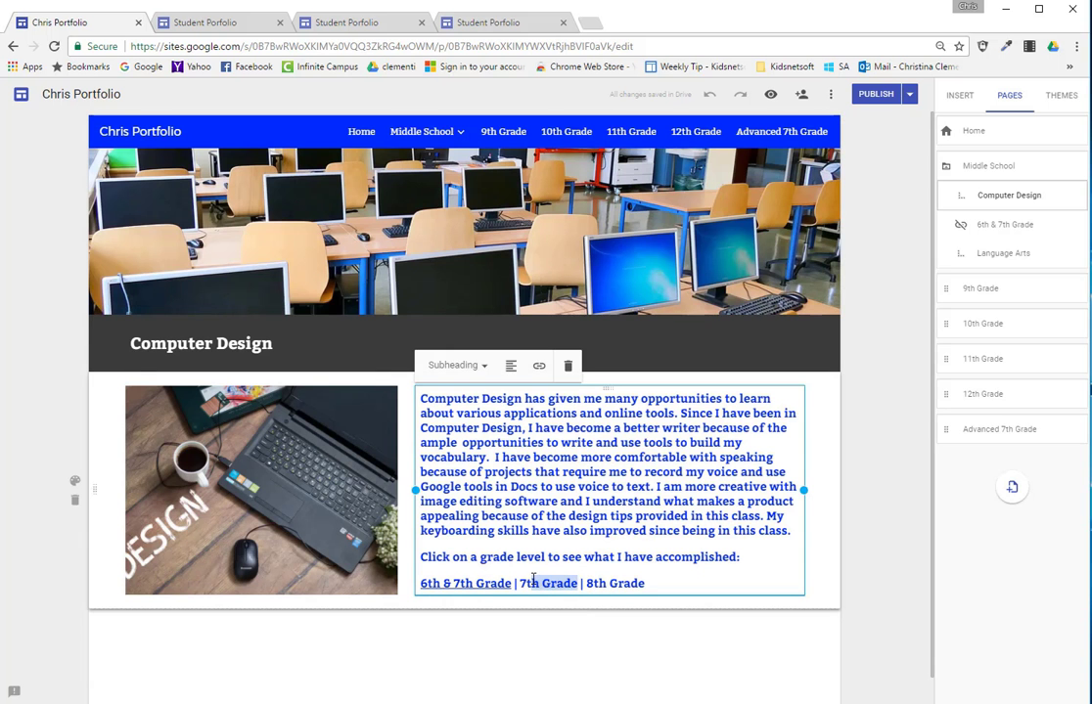
pyautogui.click(520, 583)
pyautogui.write('Adv')
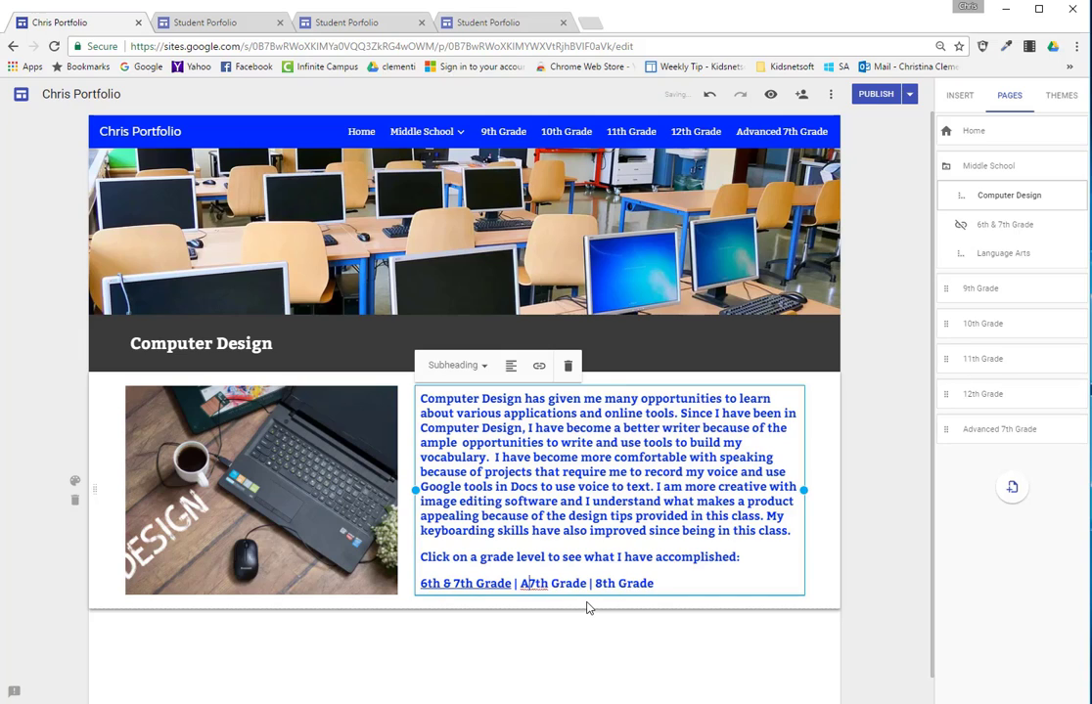
pyautogui.write('anced')
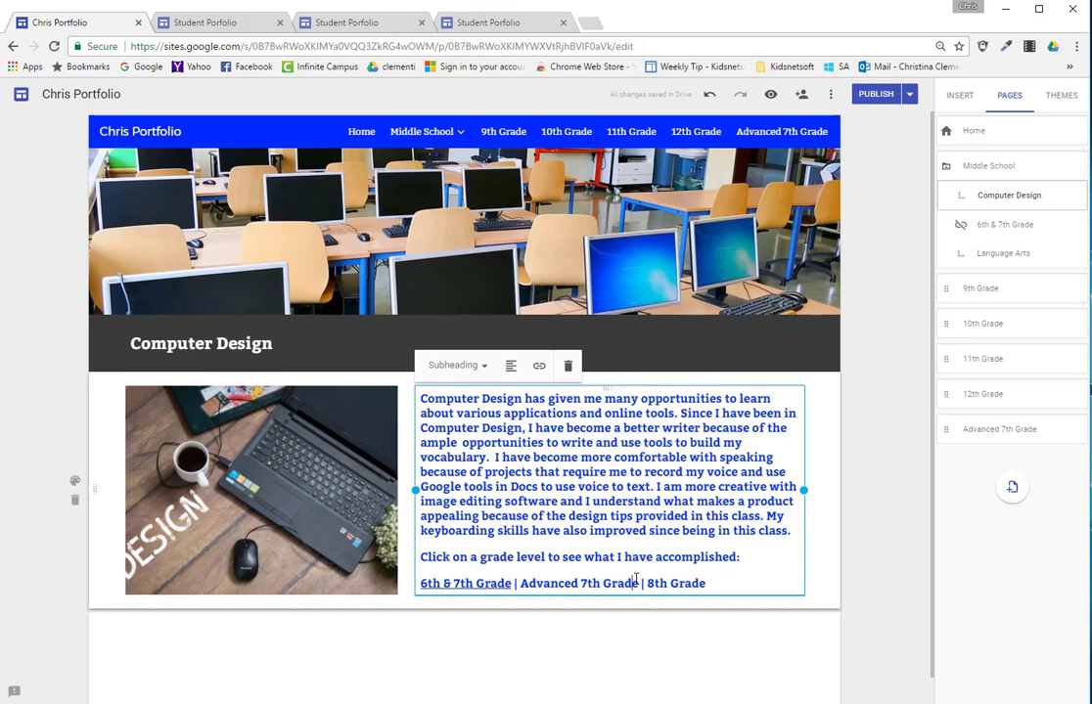
# Link the words Advanced 7th Grade in the grade line to the site's Advanced 7th Grade page.
pyautogui.moveTo(638, 583); pyautogui.dragTo(520, 583)
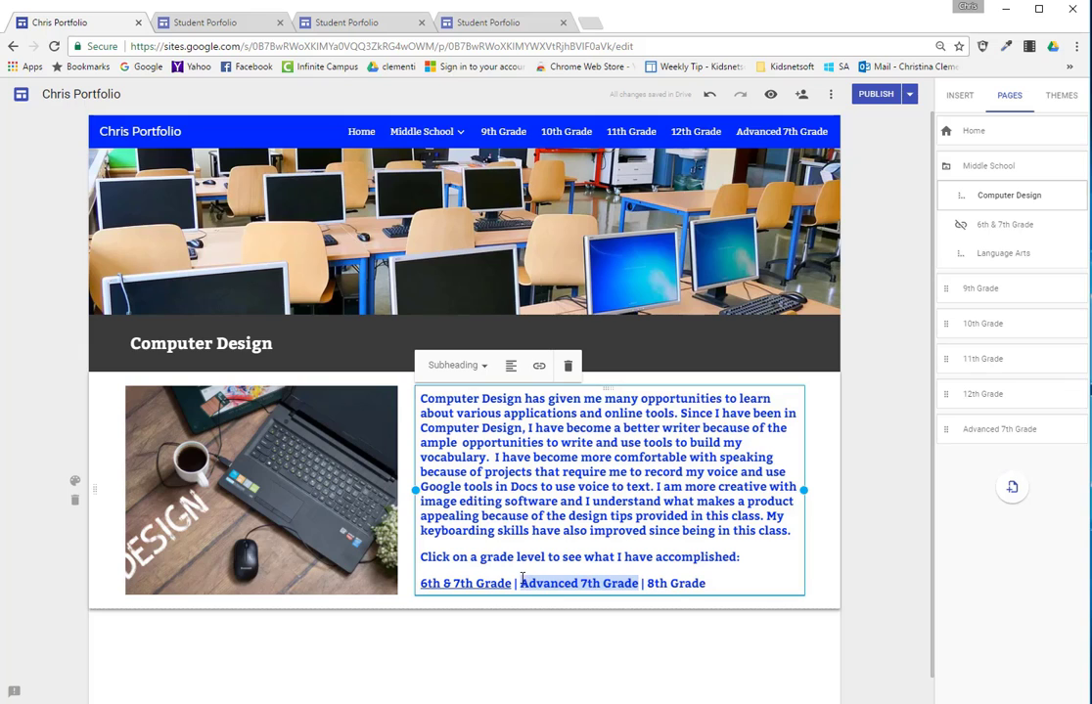
pyautogui.click(539, 365)
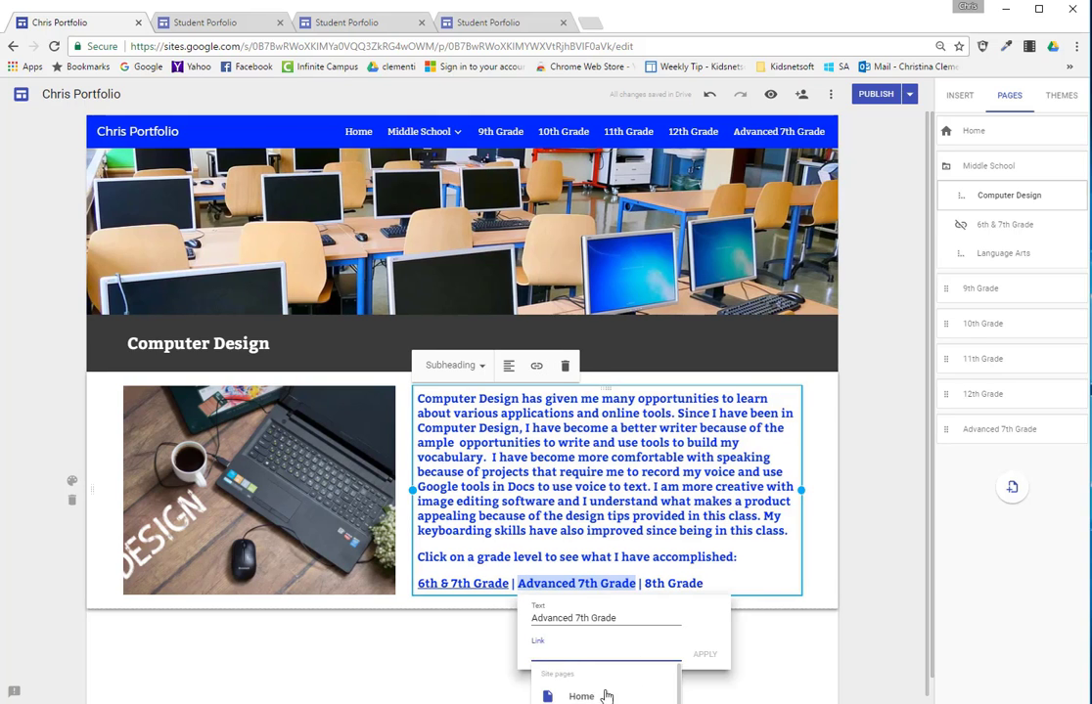
pyautogui.scroll(-5, 597, 601)
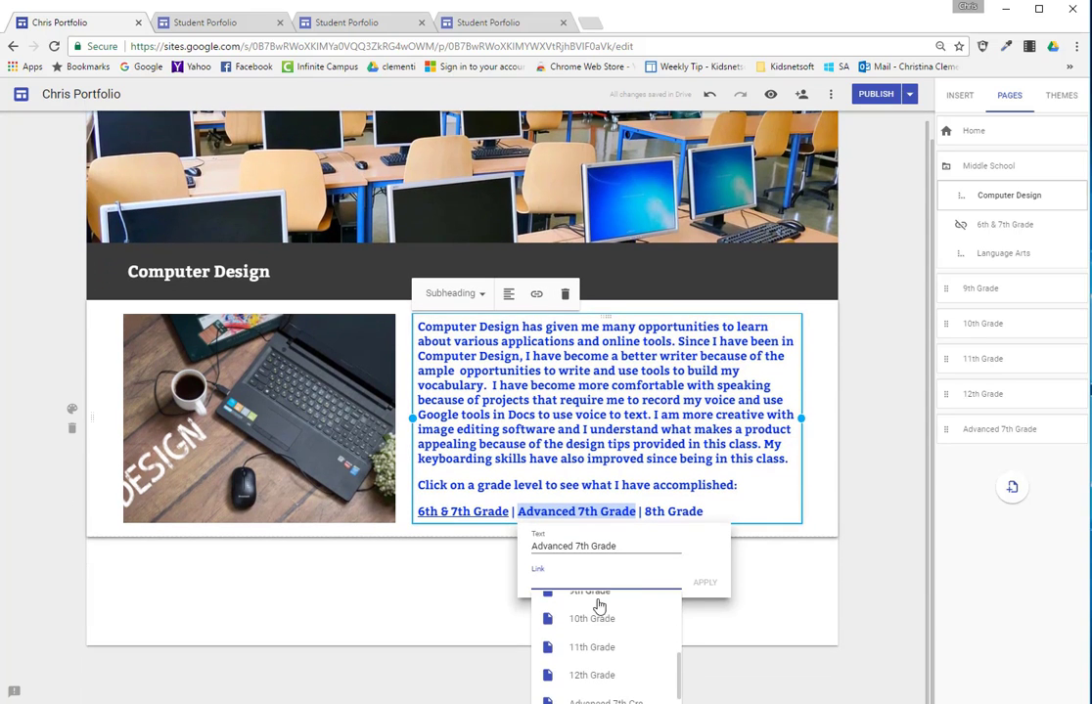
pyautogui.click(613, 694)
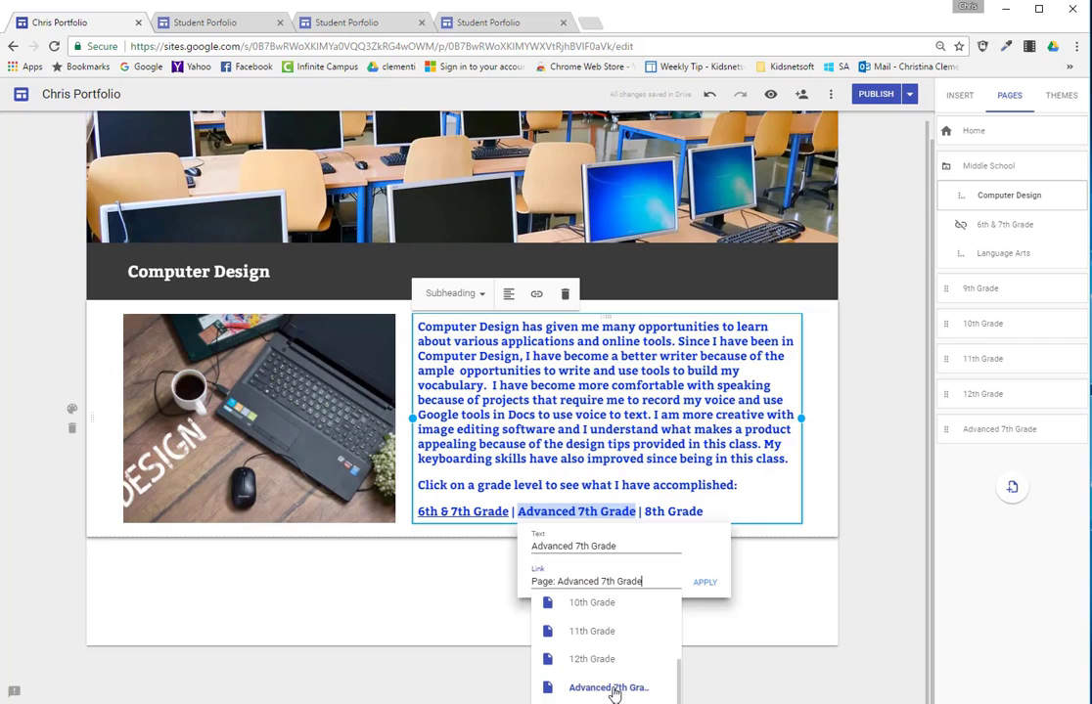
pyautogui.click(707, 584)
# Move the Advanced 7th Grade page under Middle School, below 6th & 7th Grade, and hide it from the navigation.
pyautogui.moveTo(968, 431); pyautogui.dragTo(996, 238)
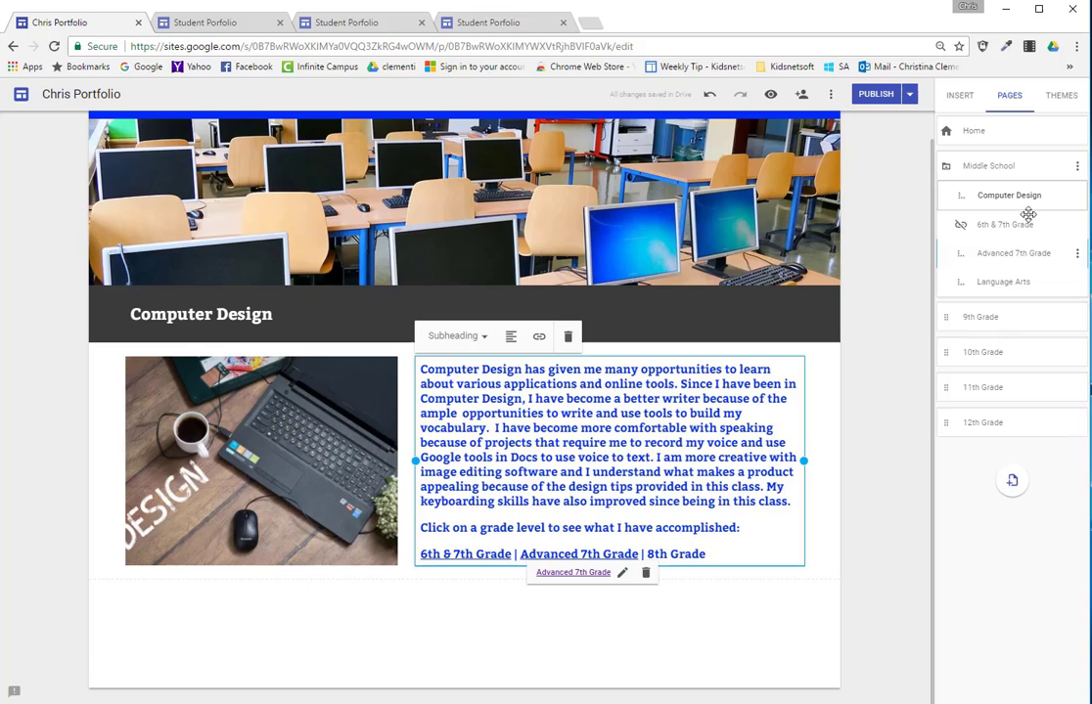
pyautogui.click(1077, 254)
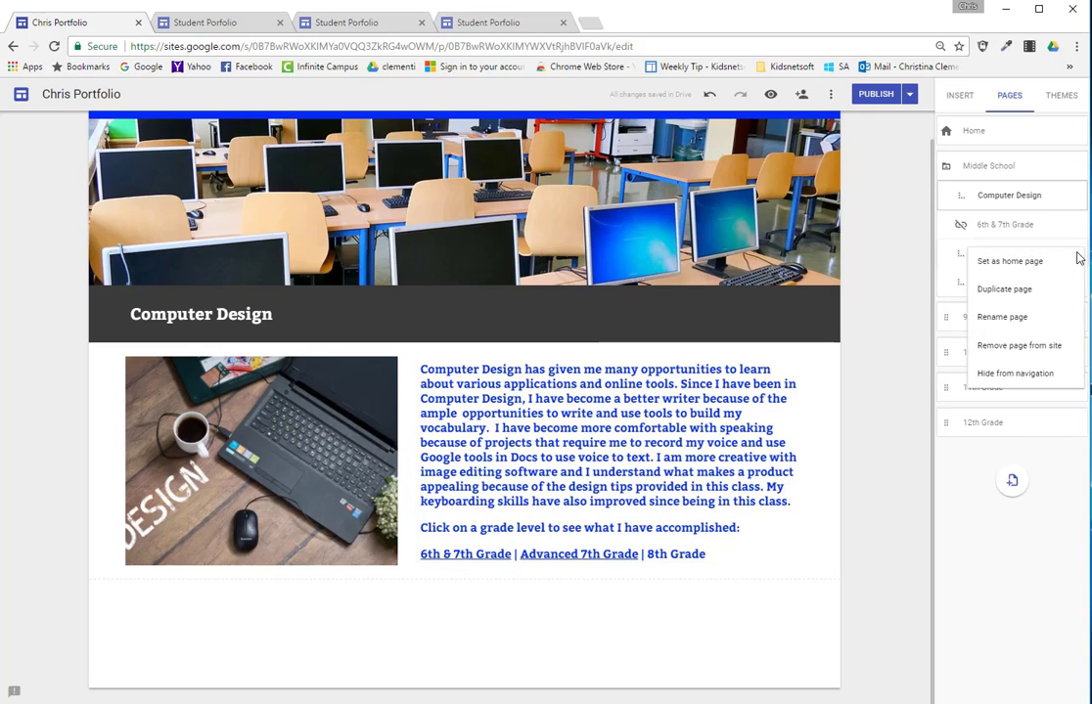
pyautogui.click(1022, 374)
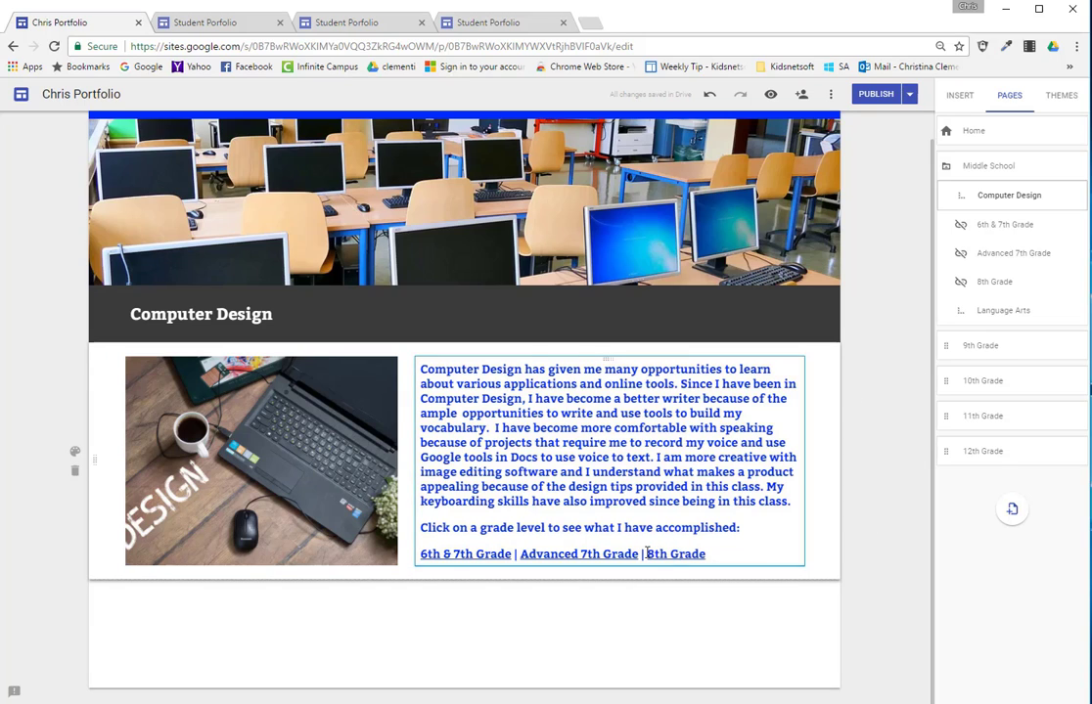
# Check which site page the words 8th Grade in the grade line link to.
pyautogui.moveTo(648, 553); pyautogui.dragTo(705, 554)
pyautogui.click(540, 337)
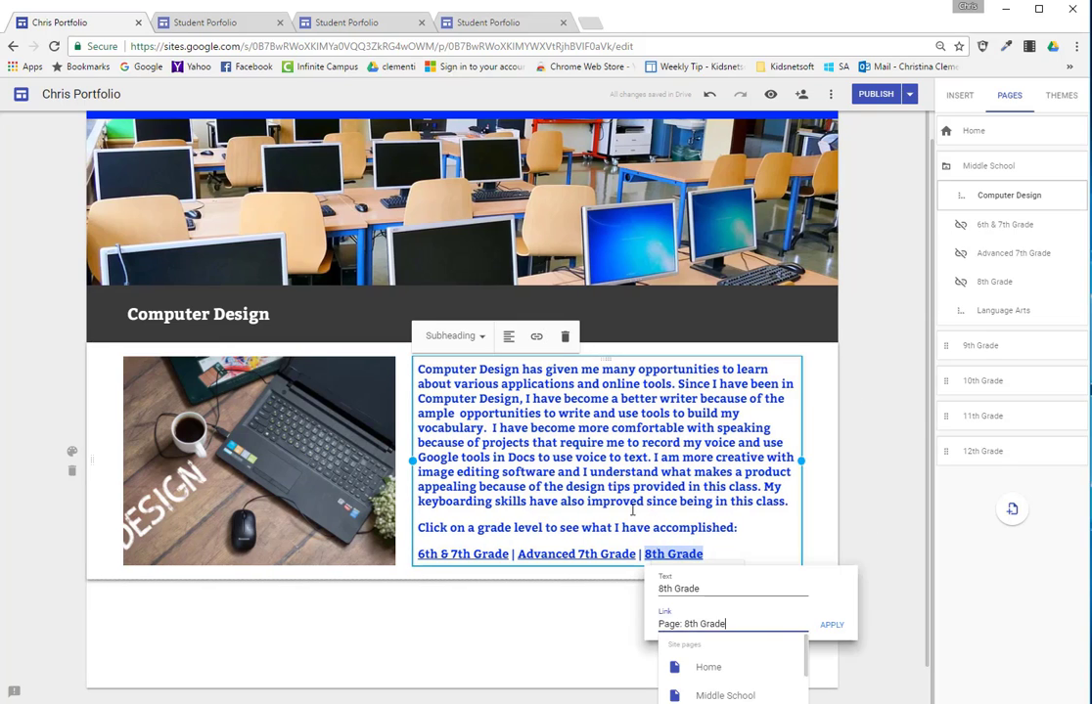
pyautogui.scroll(-3, 749, 657)
pyautogui.scroll(-2, 754, 658)
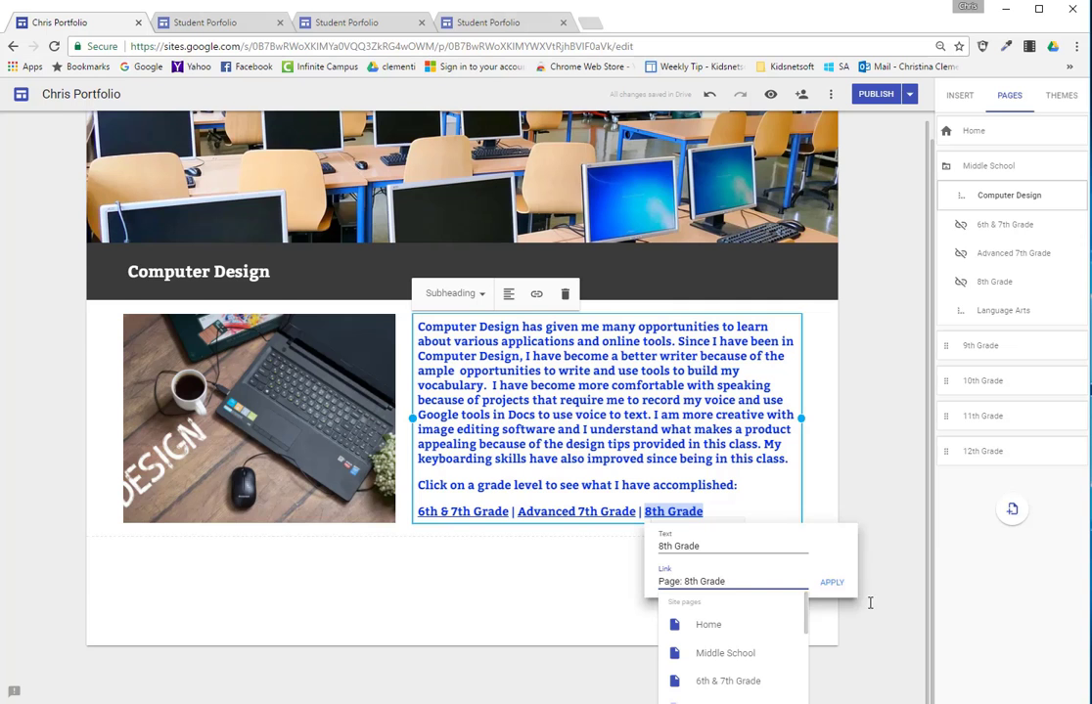
pyautogui.click(821, 568)
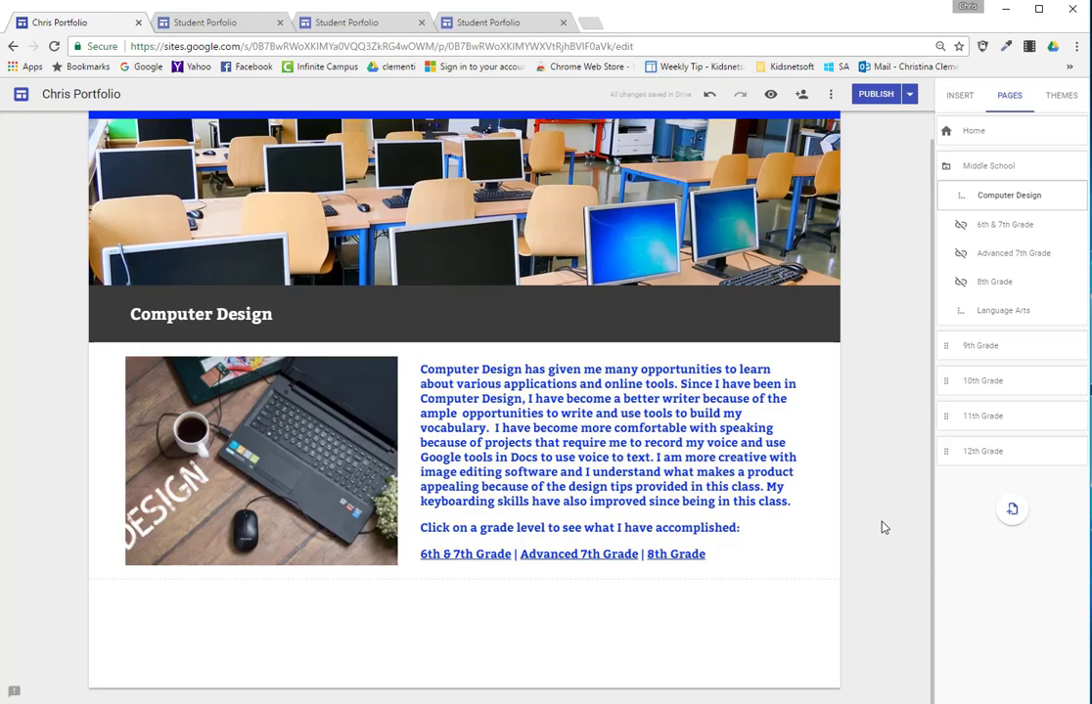